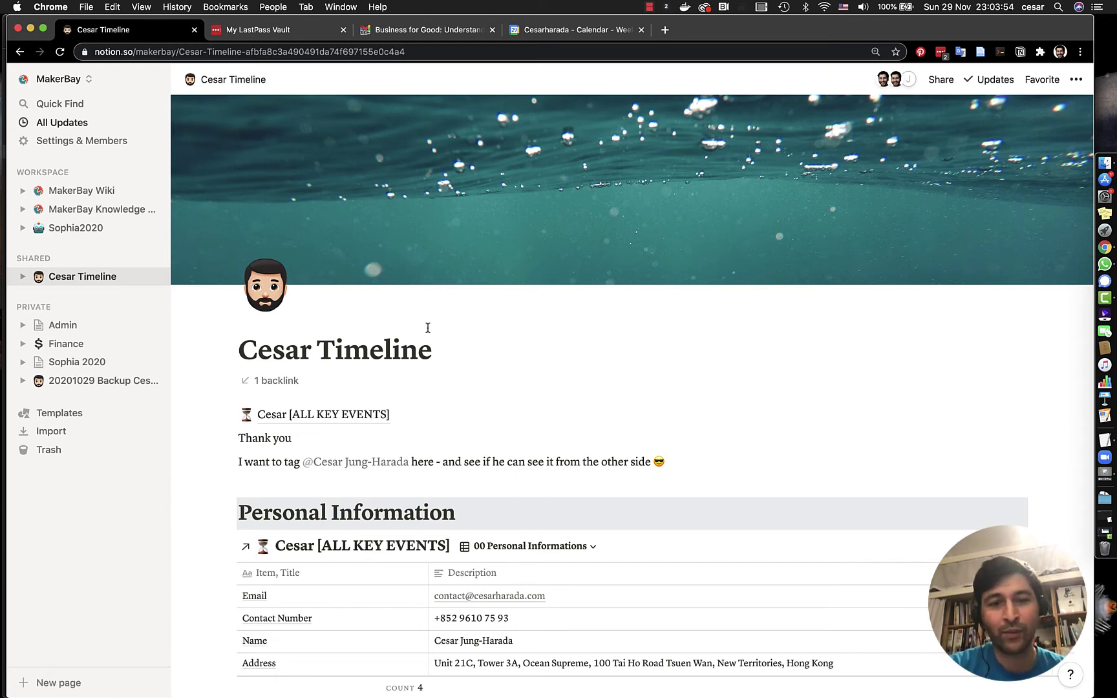
- Expand Cesar Timeline's subpages in the sidebar and open the Cesar [ALL KEY EVENTS] database
{"action": "scroll", "coordinate": [276, 412], "scroll_direction": "down", "scroll_amount": 5}
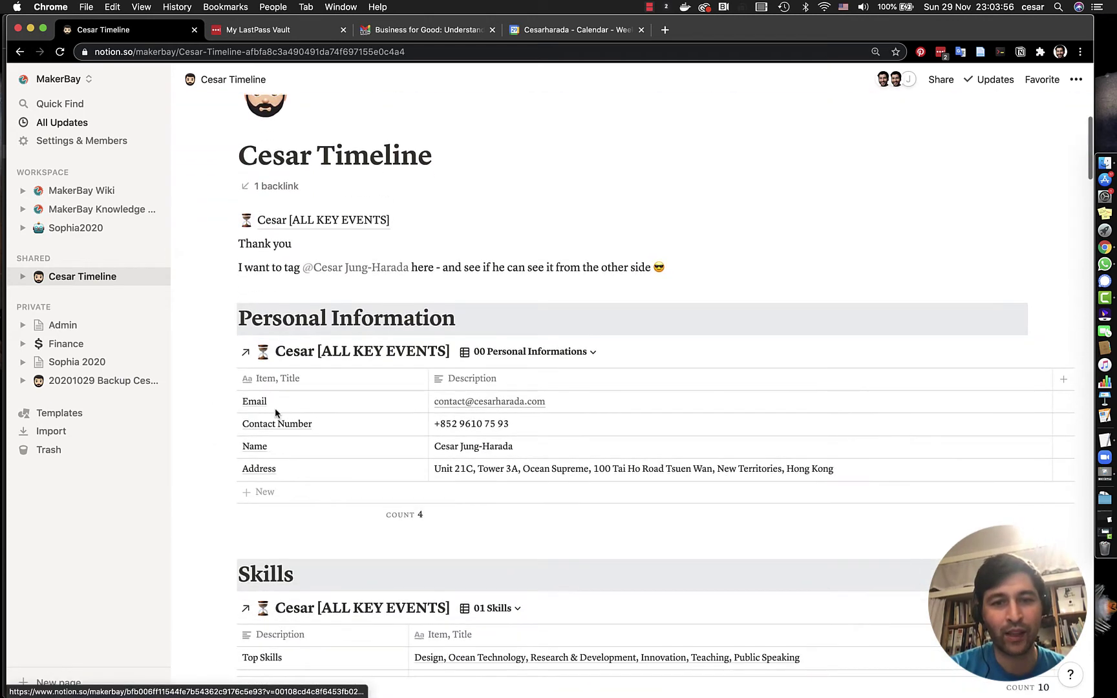
{"action": "scroll", "coordinate": [275, 411], "scroll_direction": "up", "scroll_amount": 5}
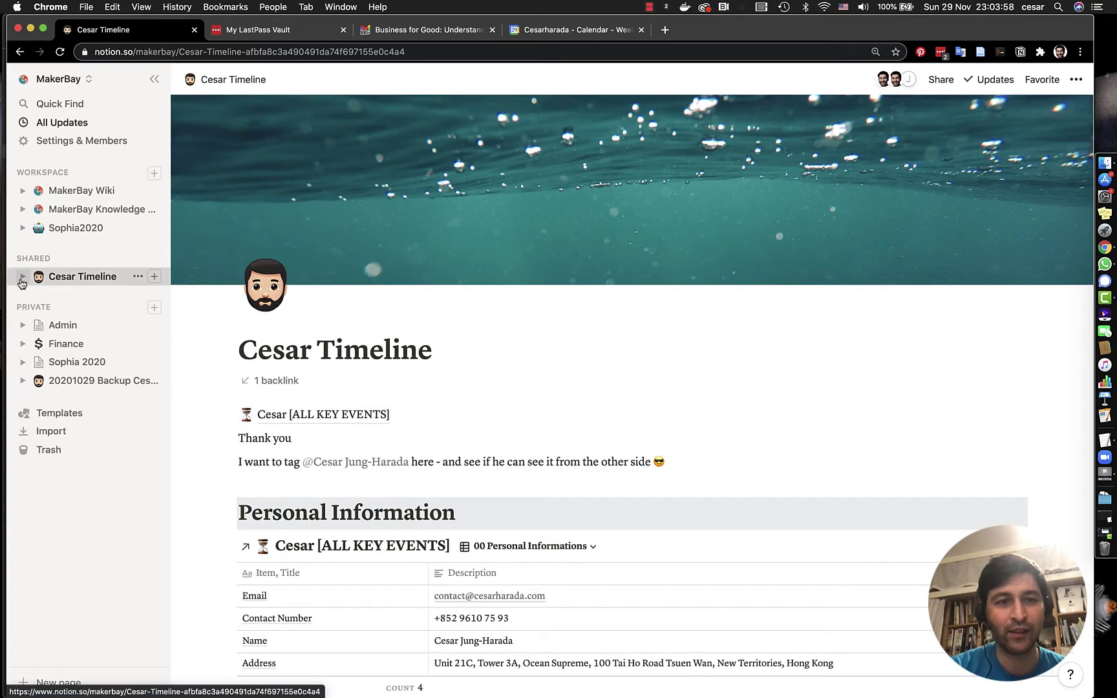
{"action": "left_click", "coordinate": [22, 279]}
{"action": "left_click", "coordinate": [65, 295]}
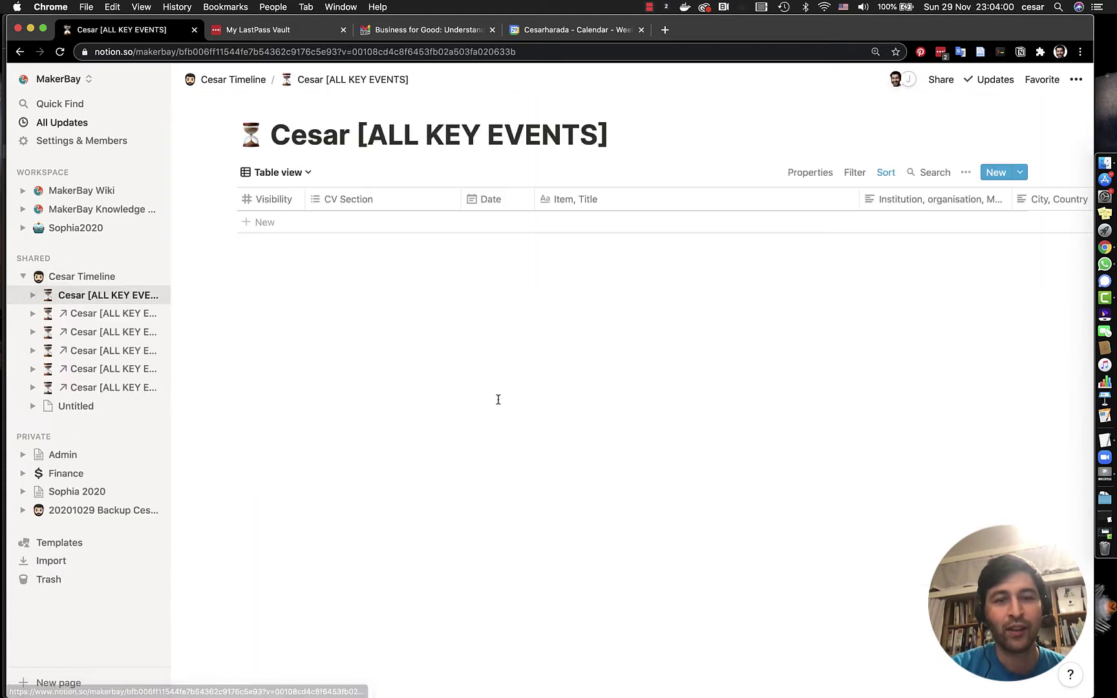
- Scroll through the ALL KEY EVENTS table, then return to the Cesar Timeline page
{"action": "scroll", "coordinate": [508, 287], "scroll_direction": "down", "scroll_amount": 1}
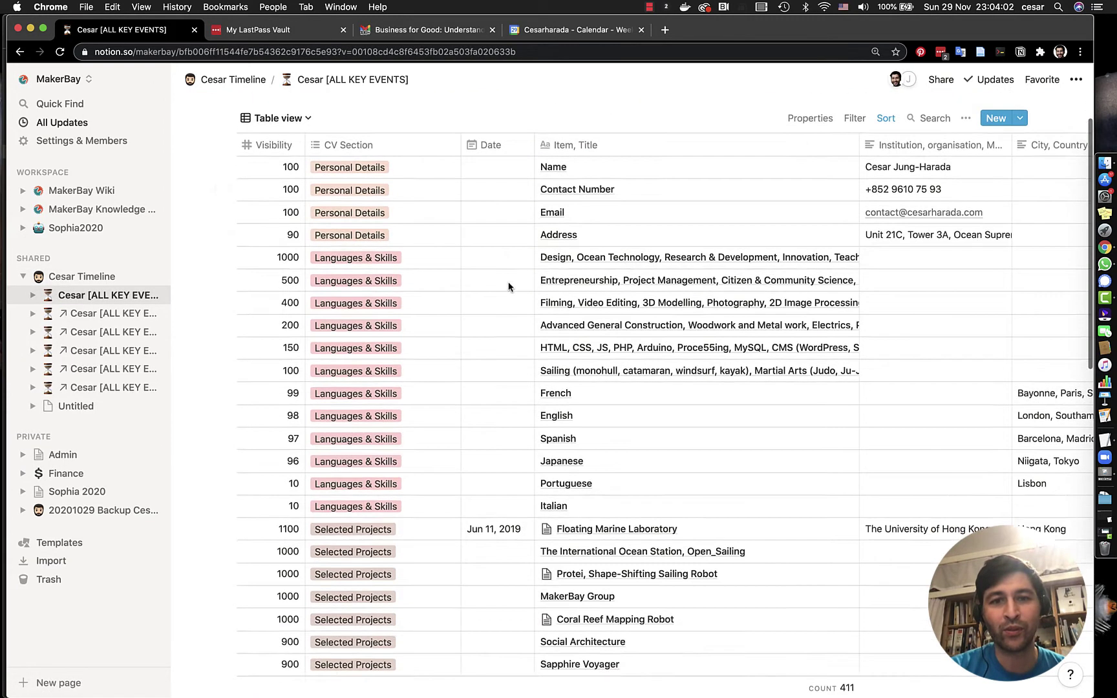
{"action": "scroll", "coordinate": [508, 287], "scroll_direction": "down", "scroll_amount": 1}
{"action": "scroll", "coordinate": [509, 284], "scroll_direction": "up", "scroll_amount": 1}
{"action": "scroll", "coordinate": [495, 319], "scroll_direction": "down", "scroll_amount": 3}
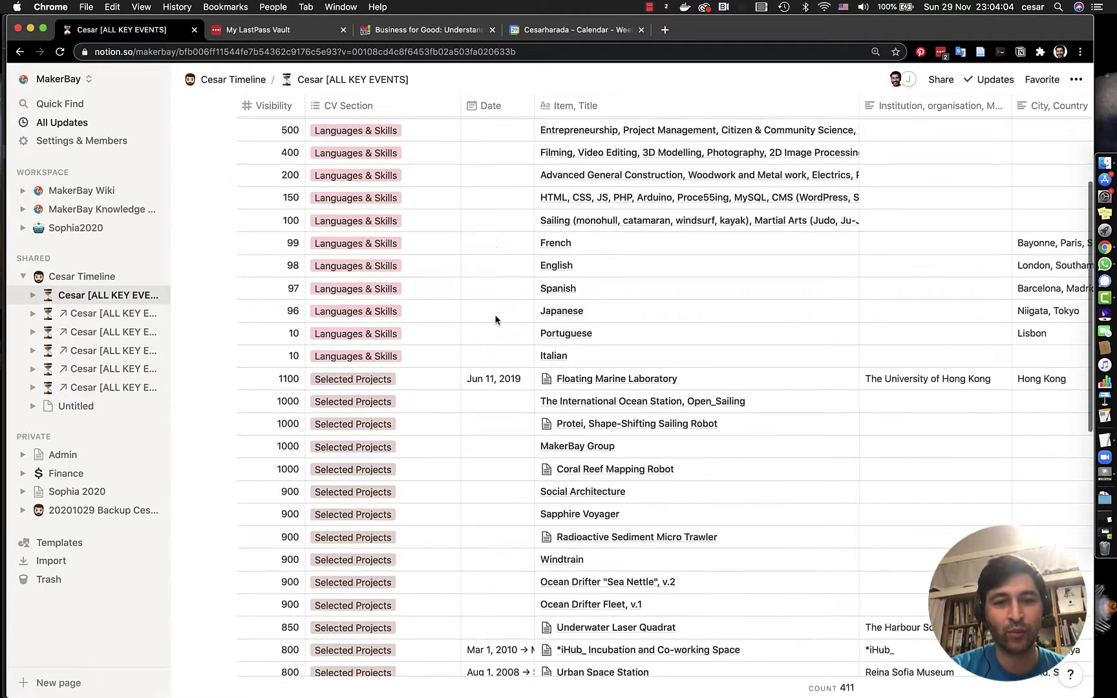
{"action": "scroll", "coordinate": [496, 320], "scroll_direction": "down", "scroll_amount": 12}
{"action": "scroll", "coordinate": [496, 319], "scroll_direction": "up", "scroll_amount": 14}
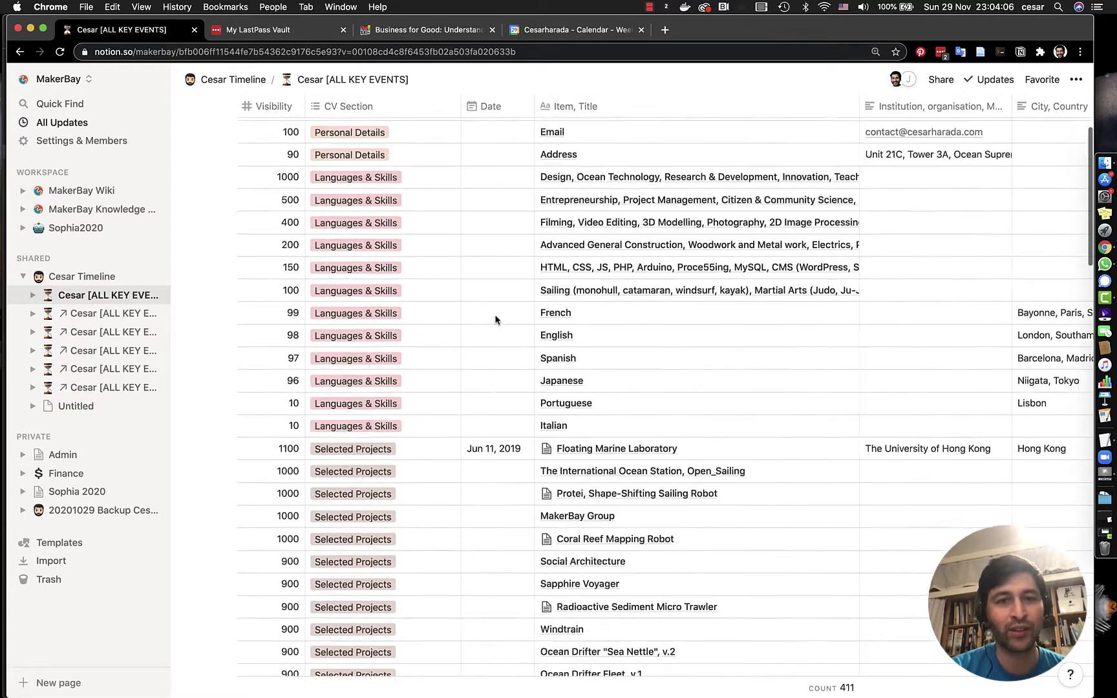
{"action": "scroll", "coordinate": [495, 319], "scroll_direction": "up", "scroll_amount": 3}
{"action": "left_click", "coordinate": [90, 276]}
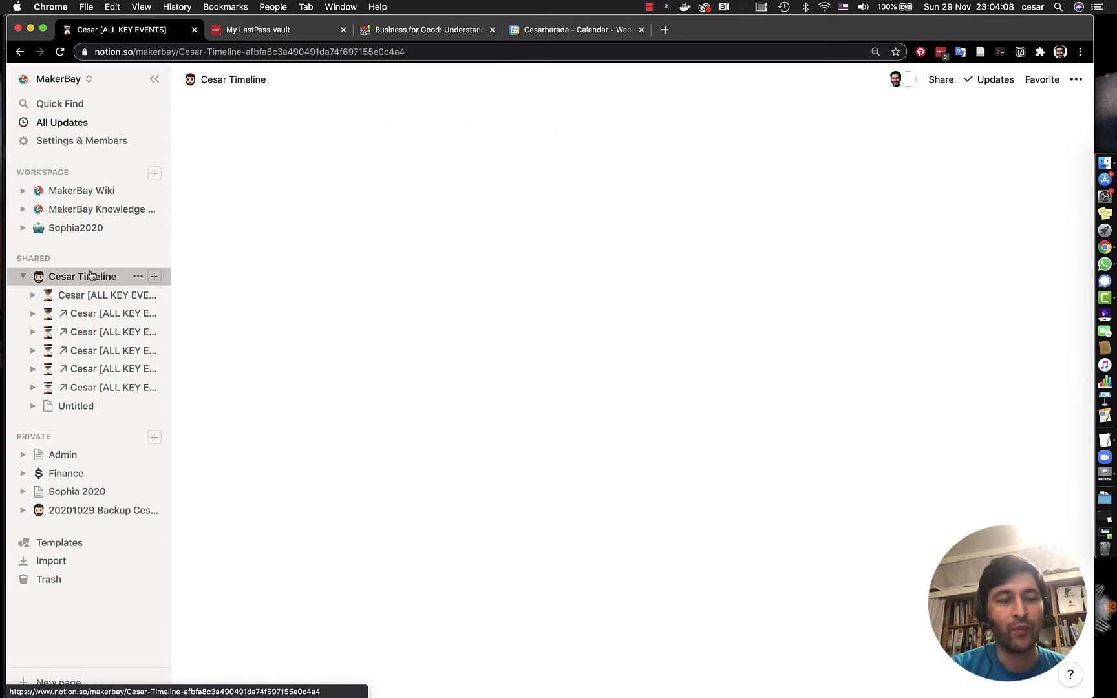
- Open the private 20201029 Backup Cesar Timeline page and scroll through its Personal Information and Skills tables
{"action": "left_click", "coordinate": [136, 277]}
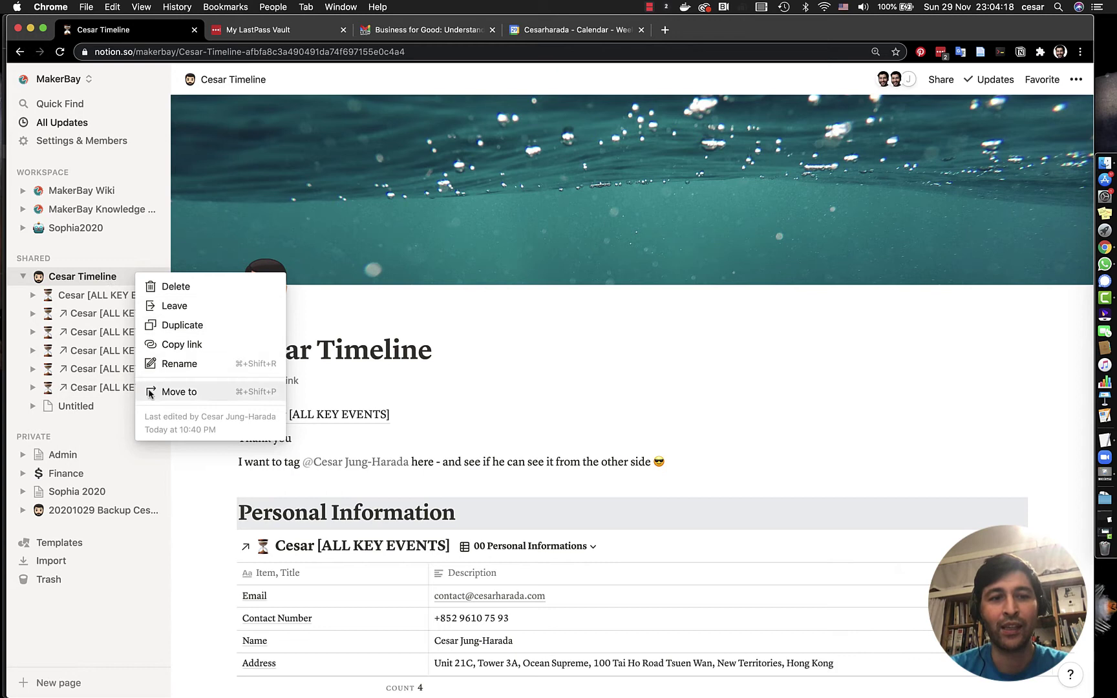
{"action": "left_click", "coordinate": [117, 510]}
{"action": "left_click", "coordinate": [104, 512]}
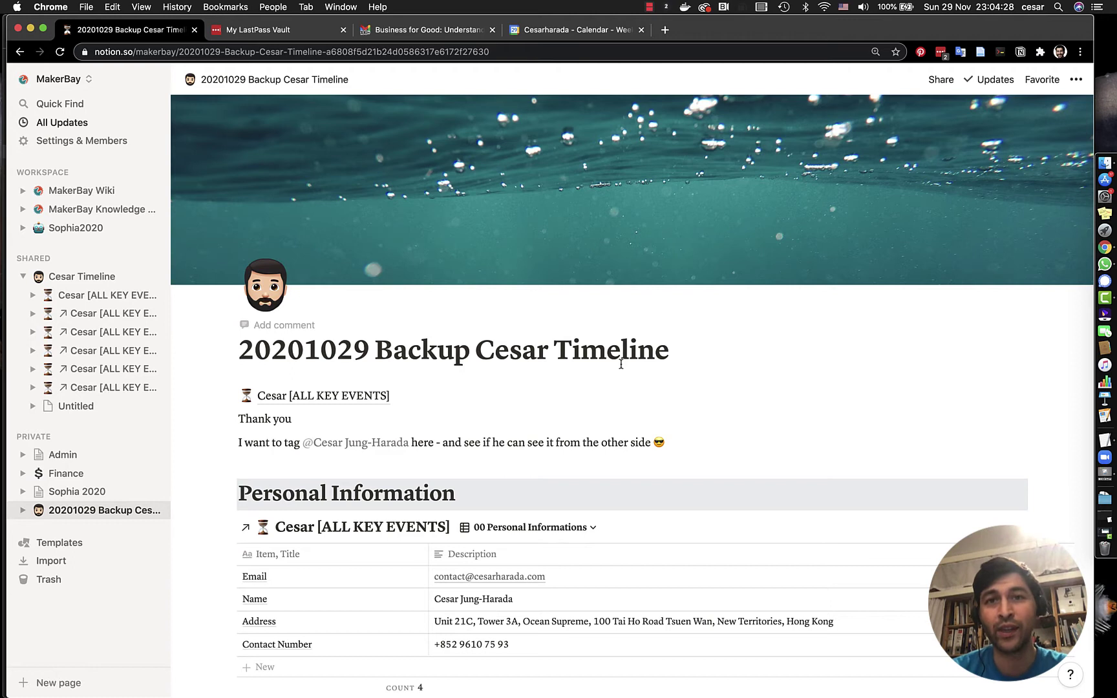
{"action": "scroll", "coordinate": [508, 532], "scroll_direction": "down", "scroll_amount": 5}
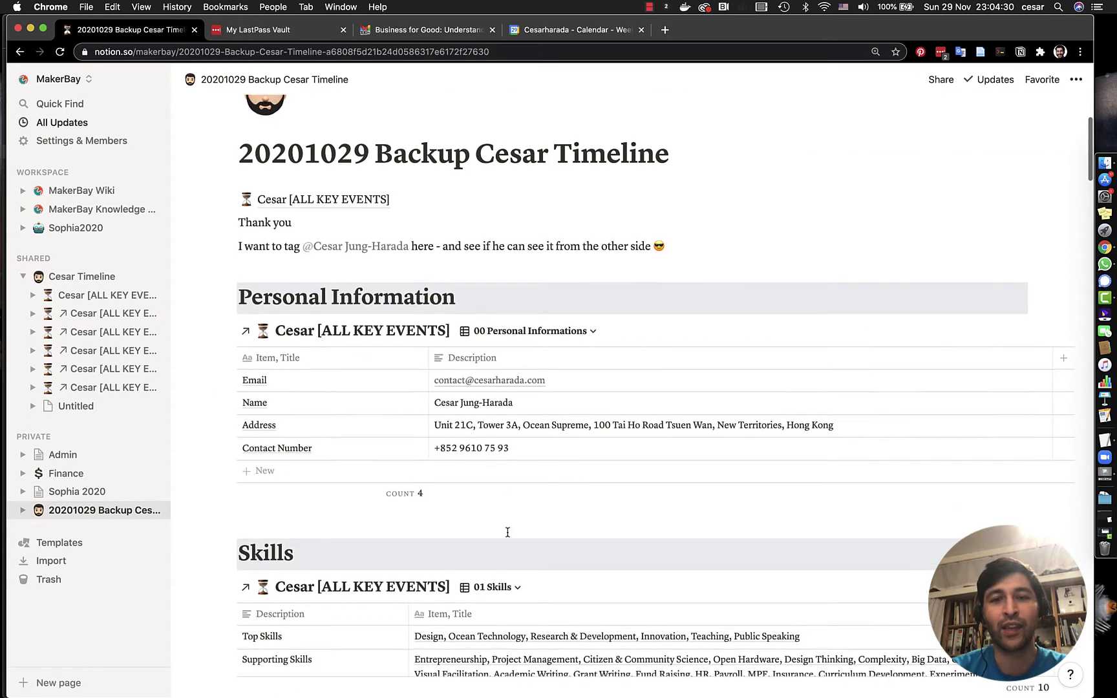
{"action": "scroll", "coordinate": [507, 532], "scroll_direction": "down", "scroll_amount": 1}
{"action": "scroll", "coordinate": [507, 532], "scroll_direction": "down", "scroll_amount": 2}
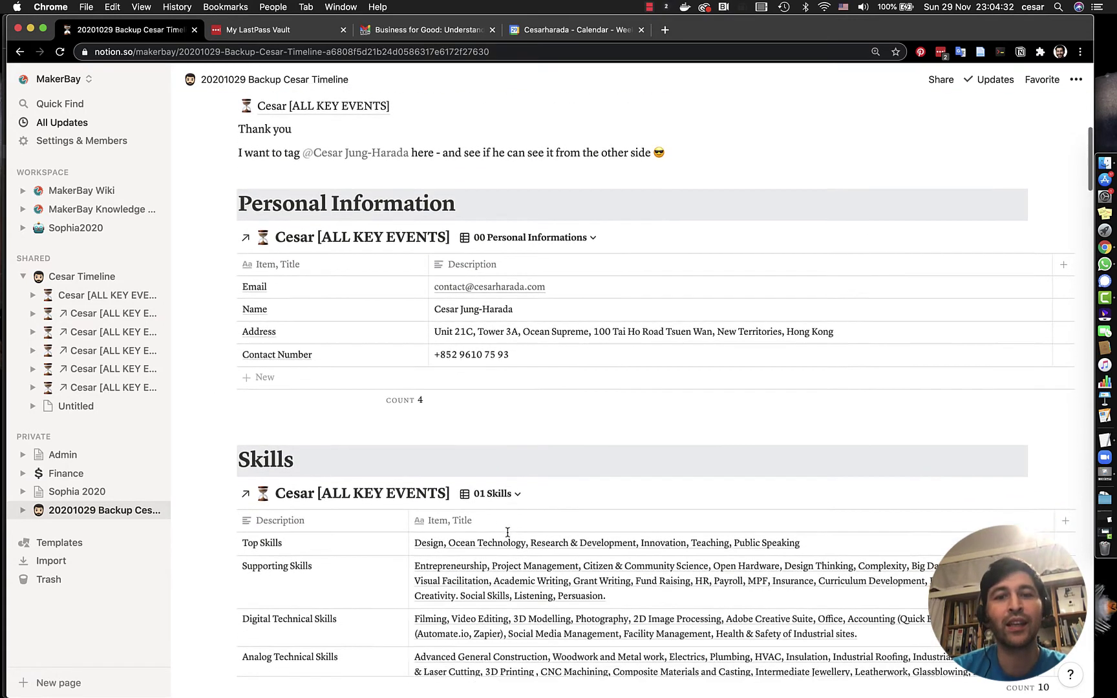
{"action": "scroll", "coordinate": [508, 532], "scroll_direction": "down", "scroll_amount": 1}
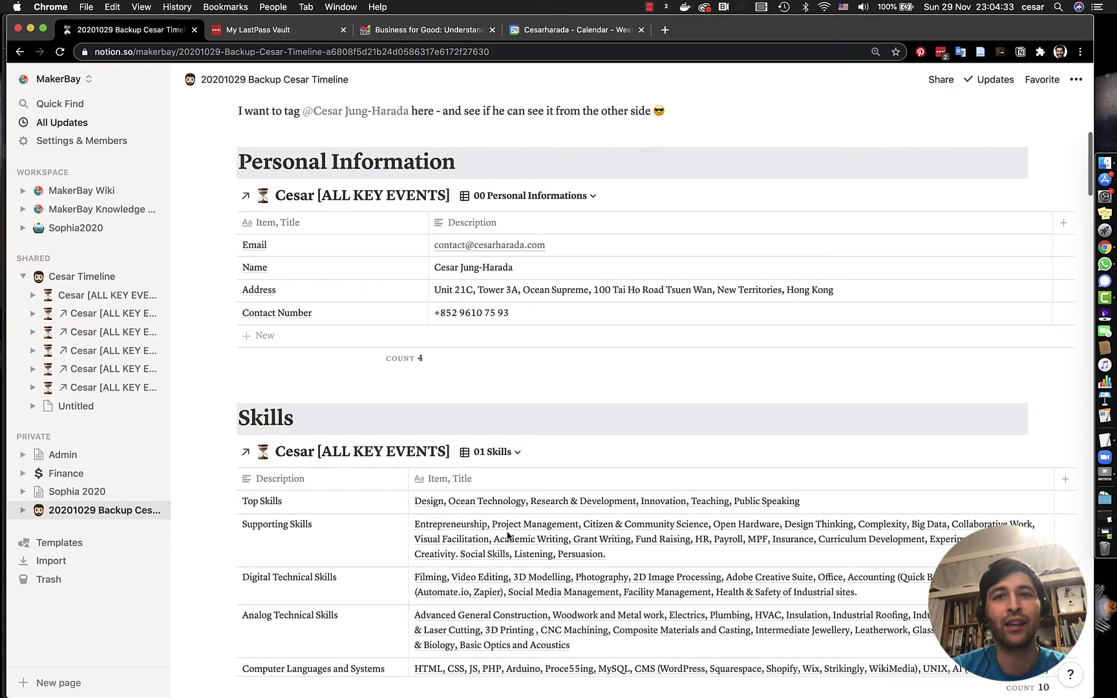
- Bring up Cesar Timeline's HTML export settings, toggling Include subpages on and off, then switch to Finder
{"action": "left_click", "coordinate": [72, 282]}
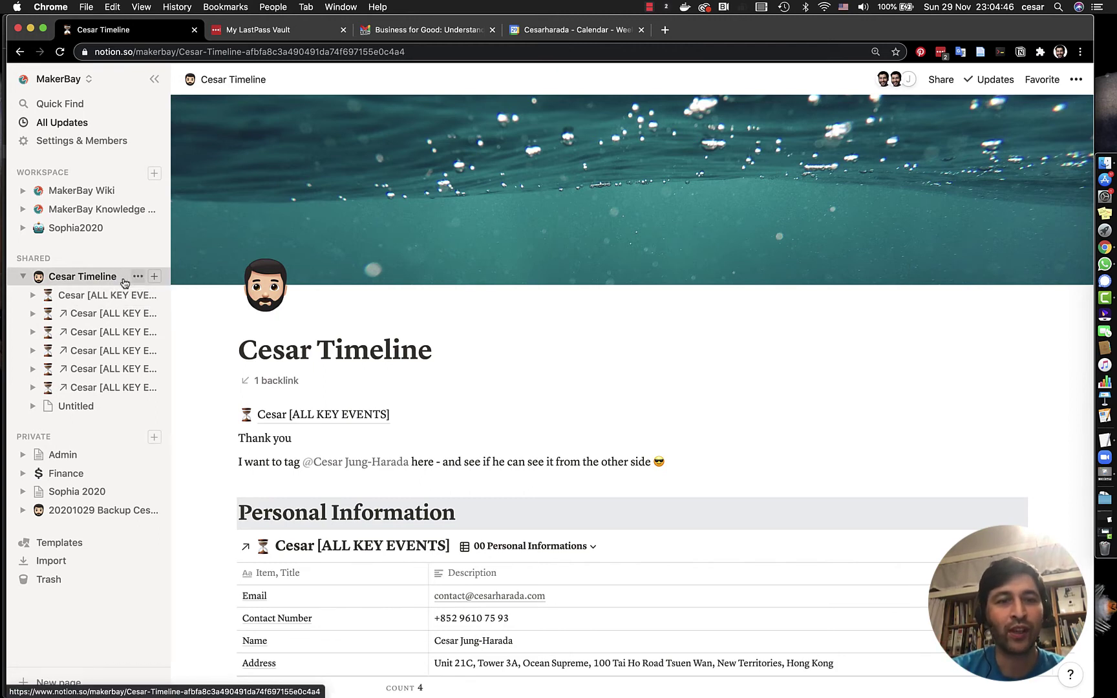
{"action": "left_click", "coordinate": [1076, 81]}
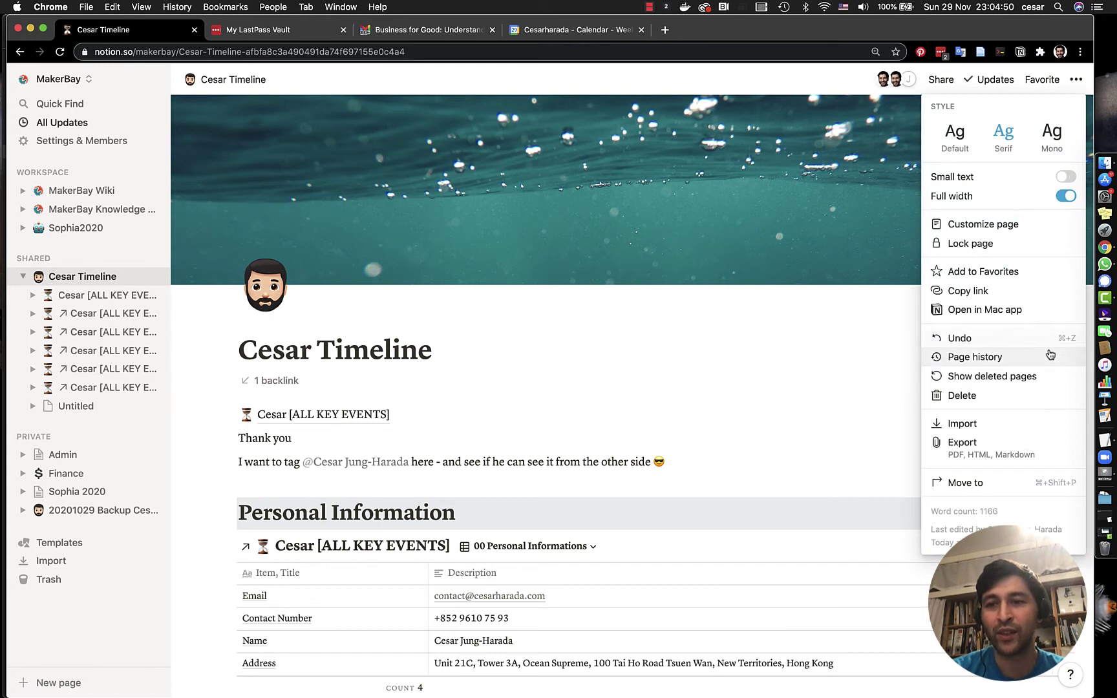
{"action": "left_click", "coordinate": [1015, 454]}
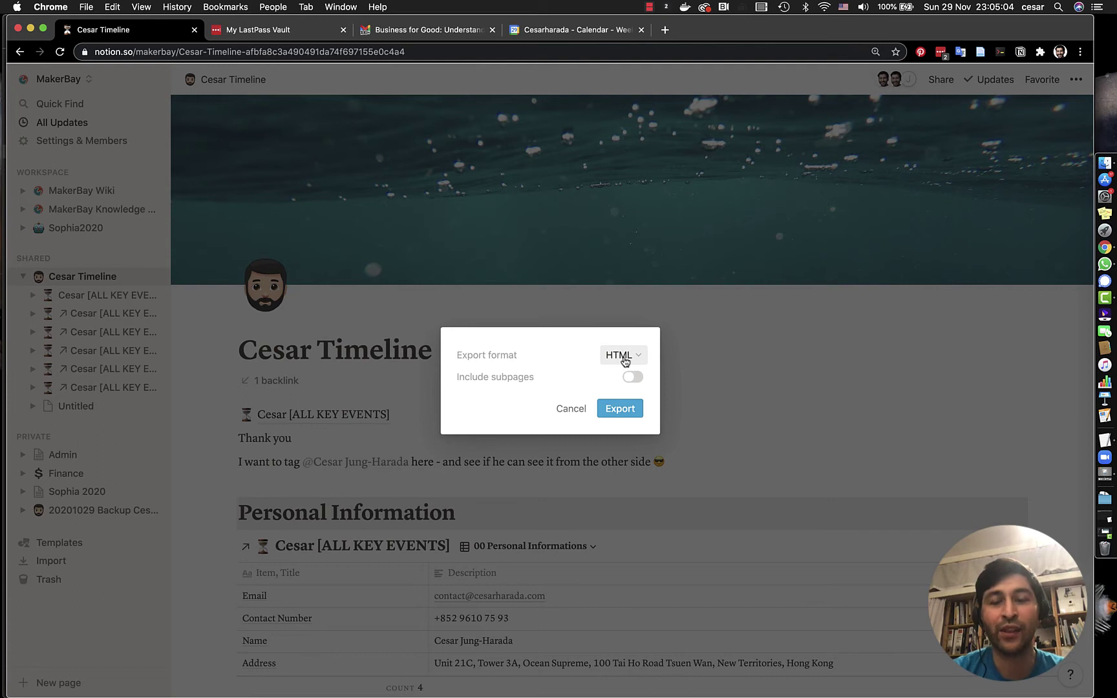
{"action": "left_click", "coordinate": [631, 378]}
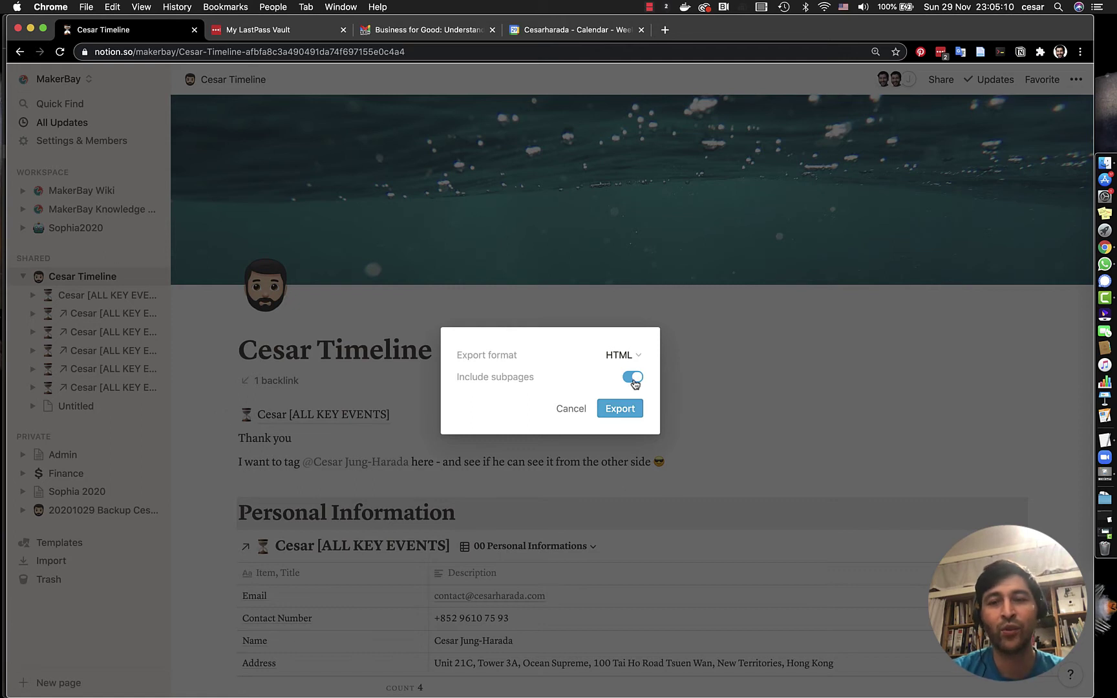
{"action": "left_click", "coordinate": [634, 379]}
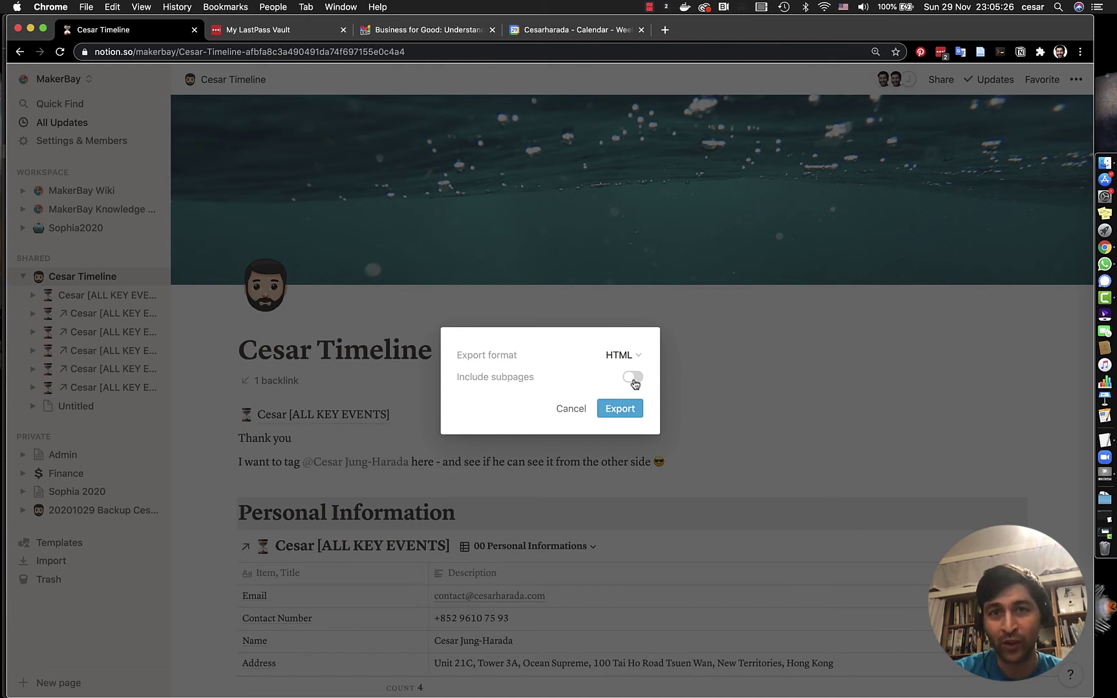
{"action": "key", "text": "super+Tab"}
{"action": "key", "text": "super+Tab"}
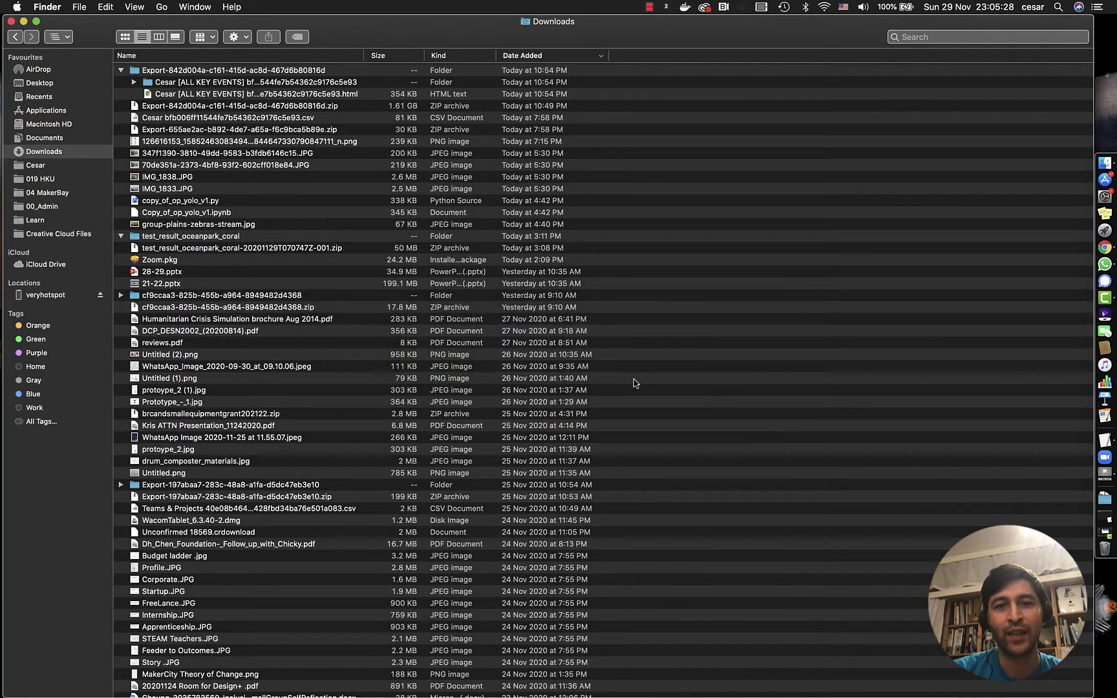
- Open the Export-842d004a folder and select the exported Cesar [ALL KEY EVENTS] HTML file
{"action": "double_click", "coordinate": [135, 72]}
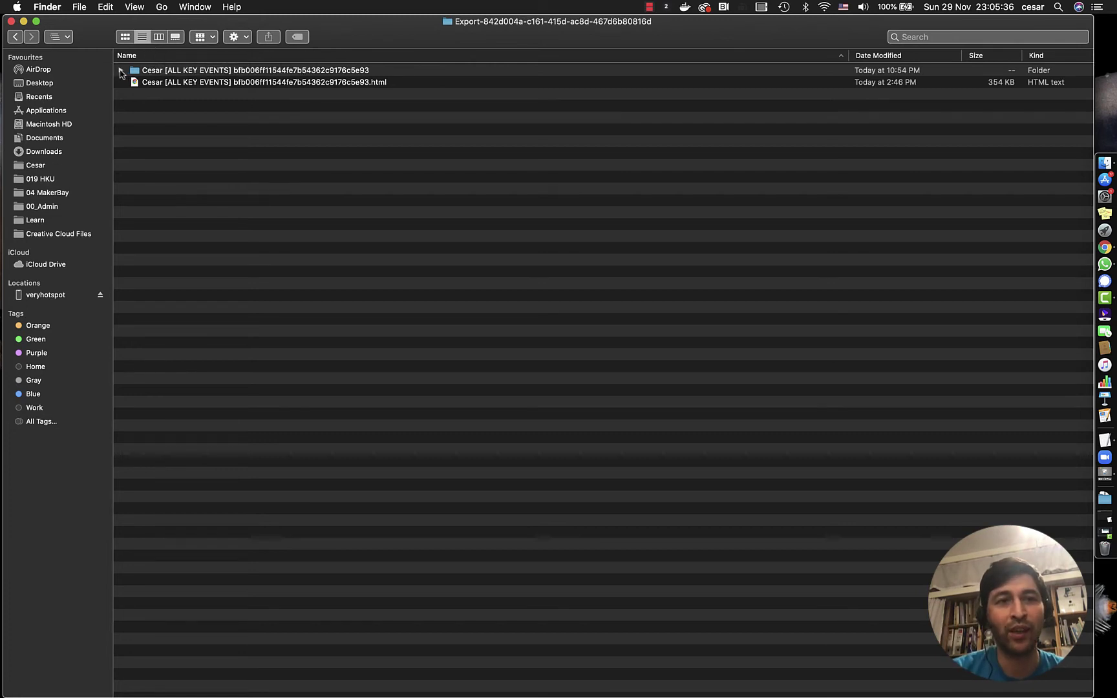
{"action": "left_click", "coordinate": [149, 84]}
- Open the exported HTML page in Chrome and check its local Downloads file path
{"action": "double_click", "coordinate": [149, 84]}
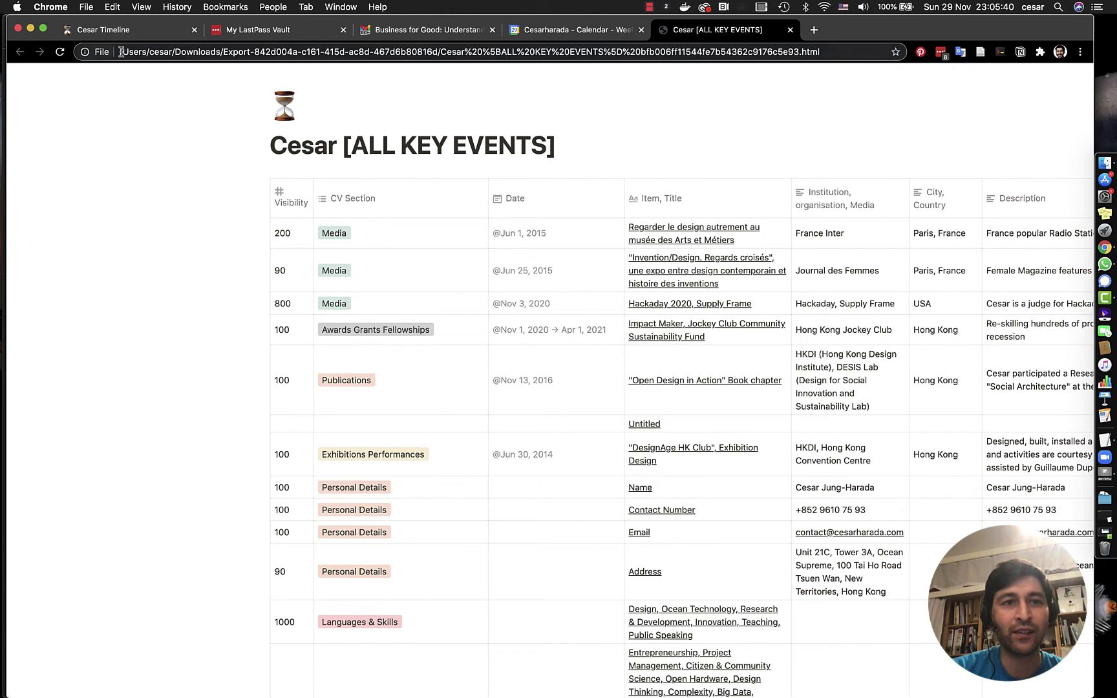
{"action": "left_click_drag", "start_coordinate": [119, 51], "coordinate": [237, 55]}
{"action": "left_click", "coordinate": [388, 109]}
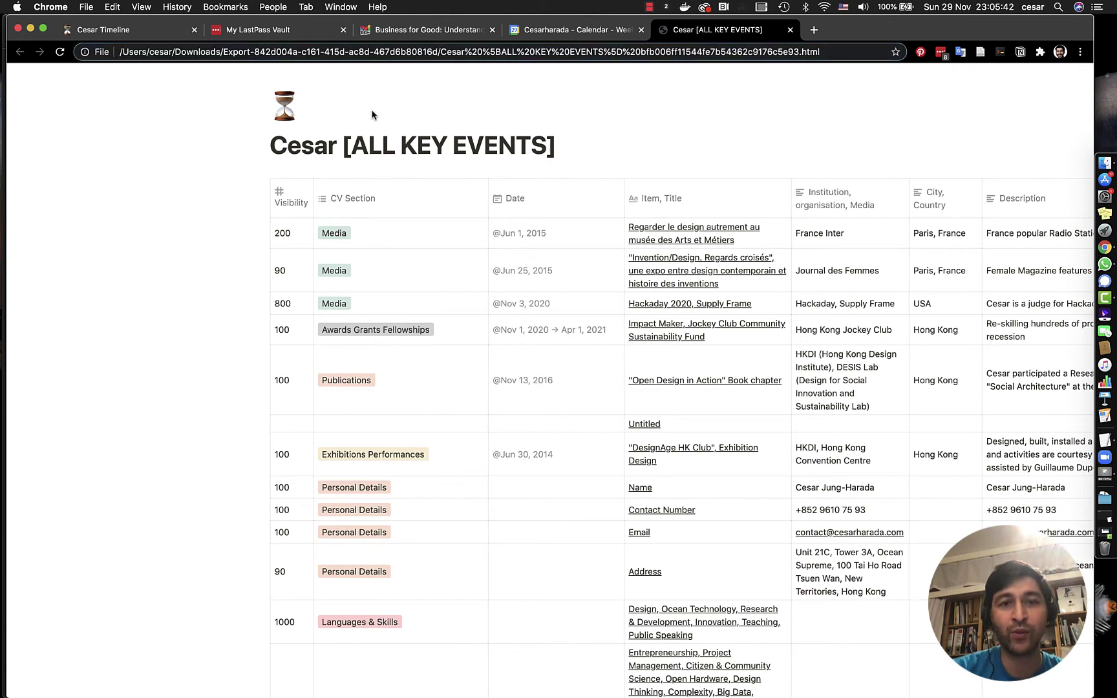
{"action": "scroll", "coordinate": [377, 141], "scroll_direction": "down", "scroll_amount": 6}
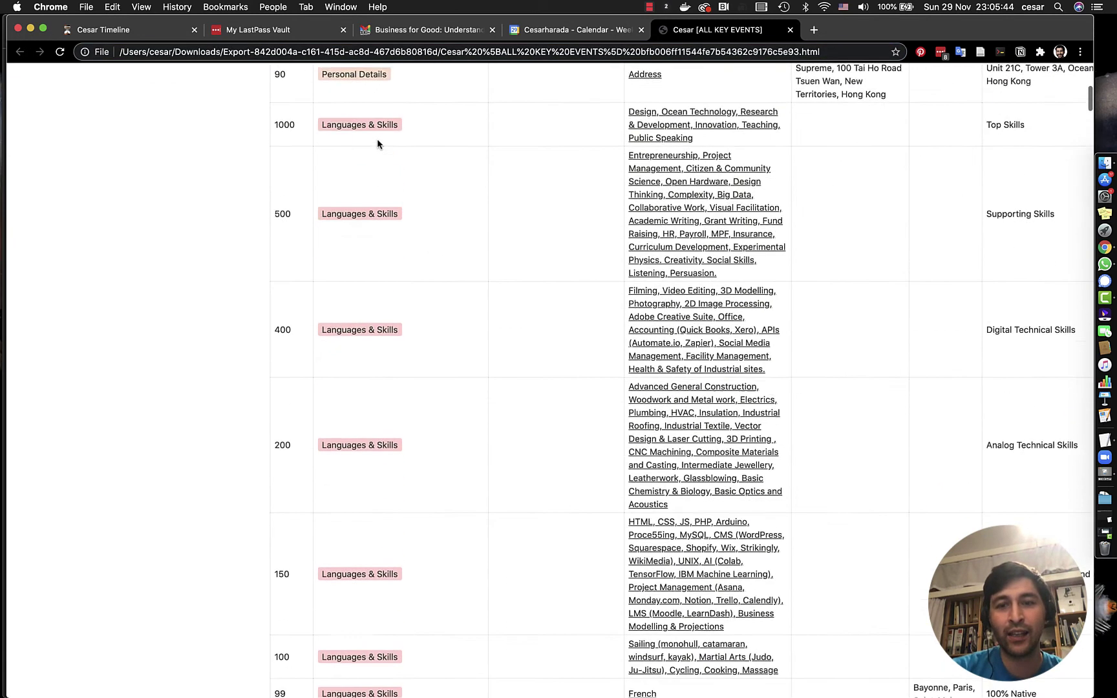
{"action": "scroll", "coordinate": [377, 138], "scroll_direction": "up", "scroll_amount": 6}
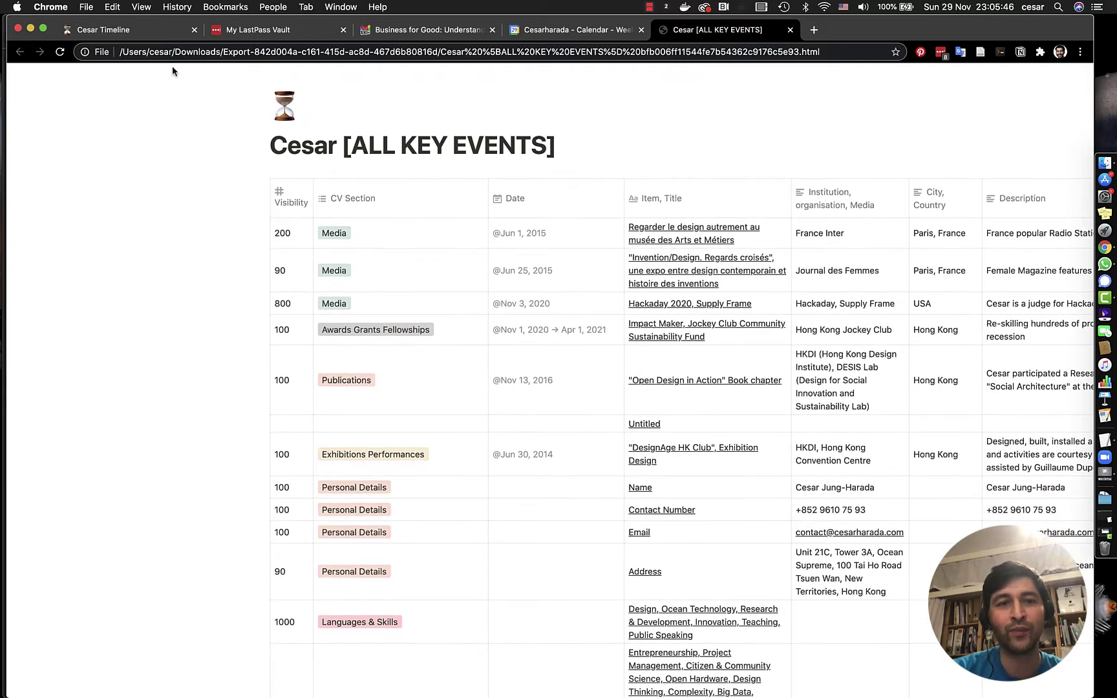
- View the Arts et Métiers record's embedded screenshot at full size, then close that tab
{"action": "left_click", "coordinate": [664, 241]}
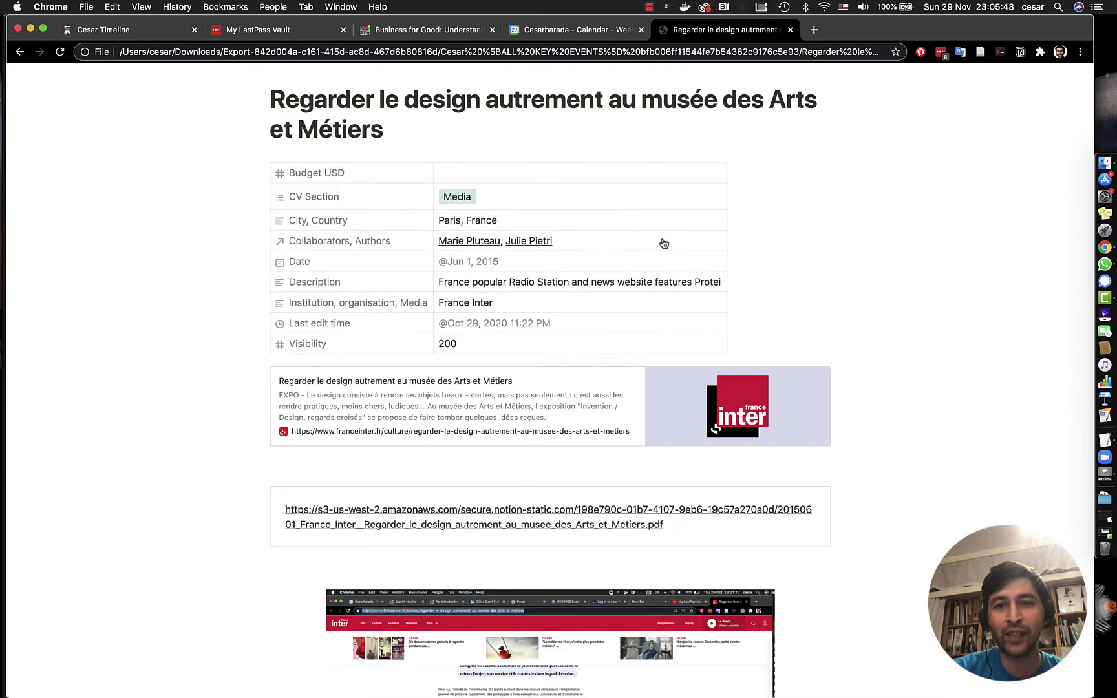
{"action": "scroll", "coordinate": [443, 261], "scroll_direction": "down", "scroll_amount": 5}
{"action": "left_click", "coordinate": [455, 391]}
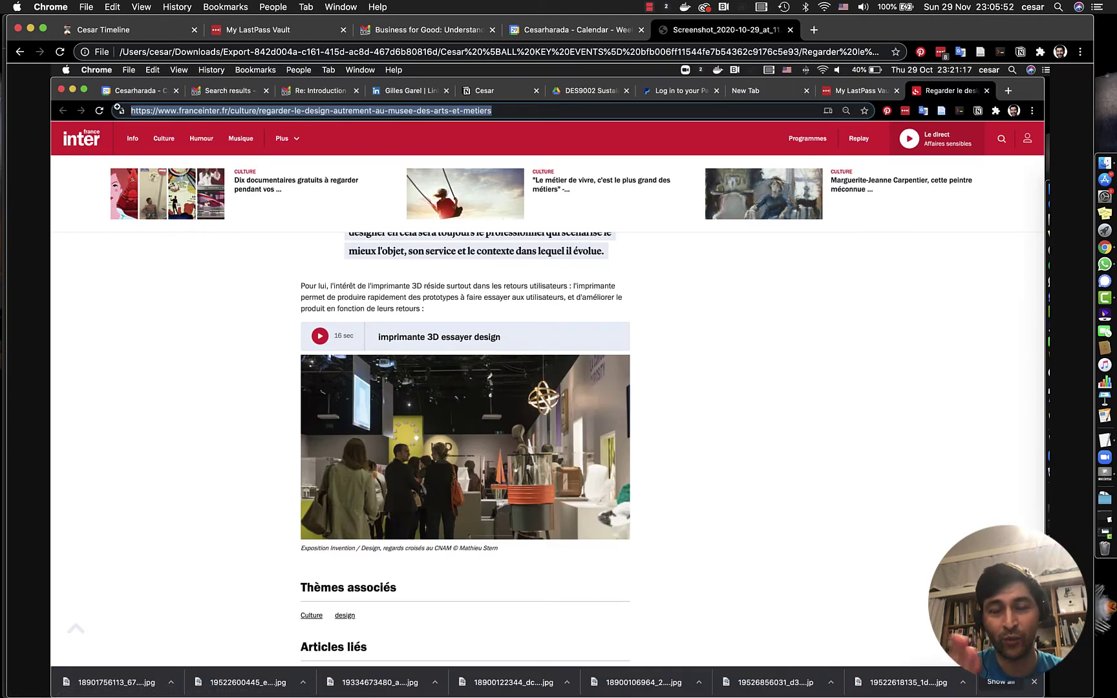
{"action": "left_click", "coordinate": [131, 156]}
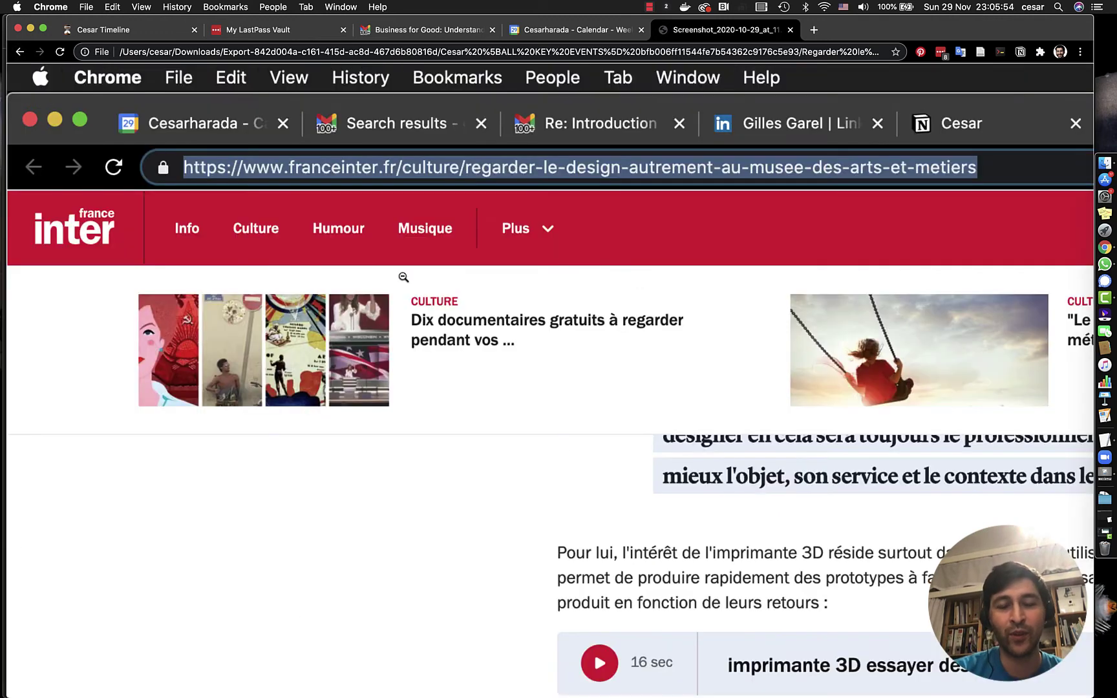
{"action": "scroll", "coordinate": [404, 277], "scroll_direction": "down", "scroll_amount": 10}
{"action": "scroll", "coordinate": [402, 279], "scroll_direction": "up", "scroll_amount": 10}
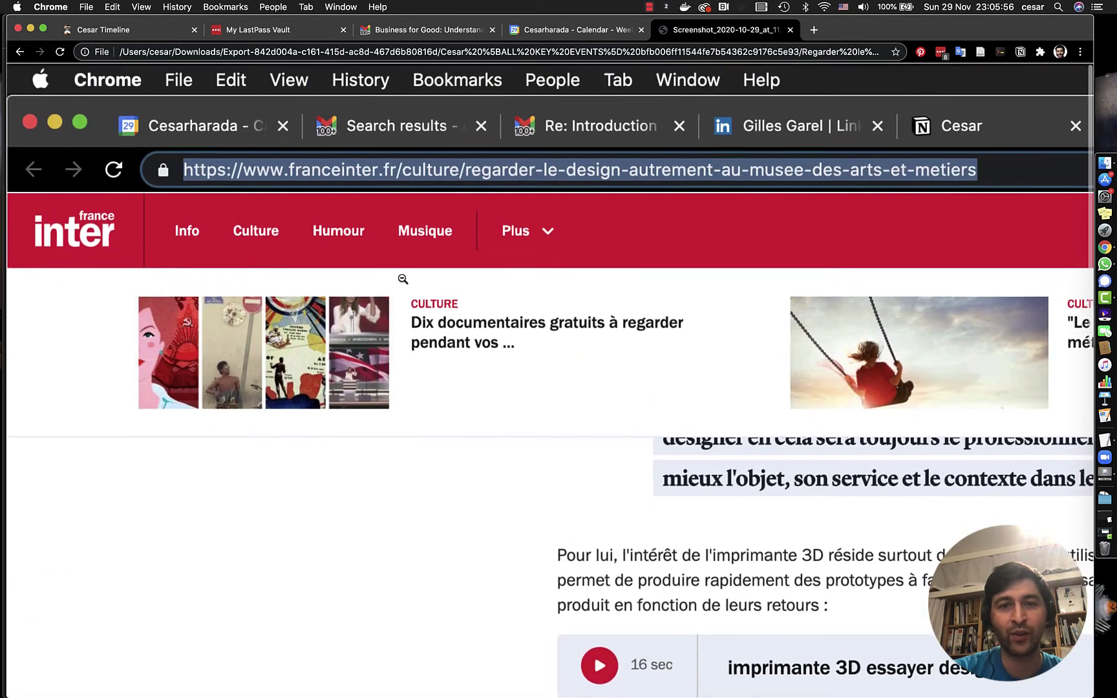
{"action": "left_click", "coordinate": [790, 29]}
- Back in Finder, expand the Cesar [ALL KEY EVENTS] folder and open it in column view
{"action": "key", "text": "super+Tab"}
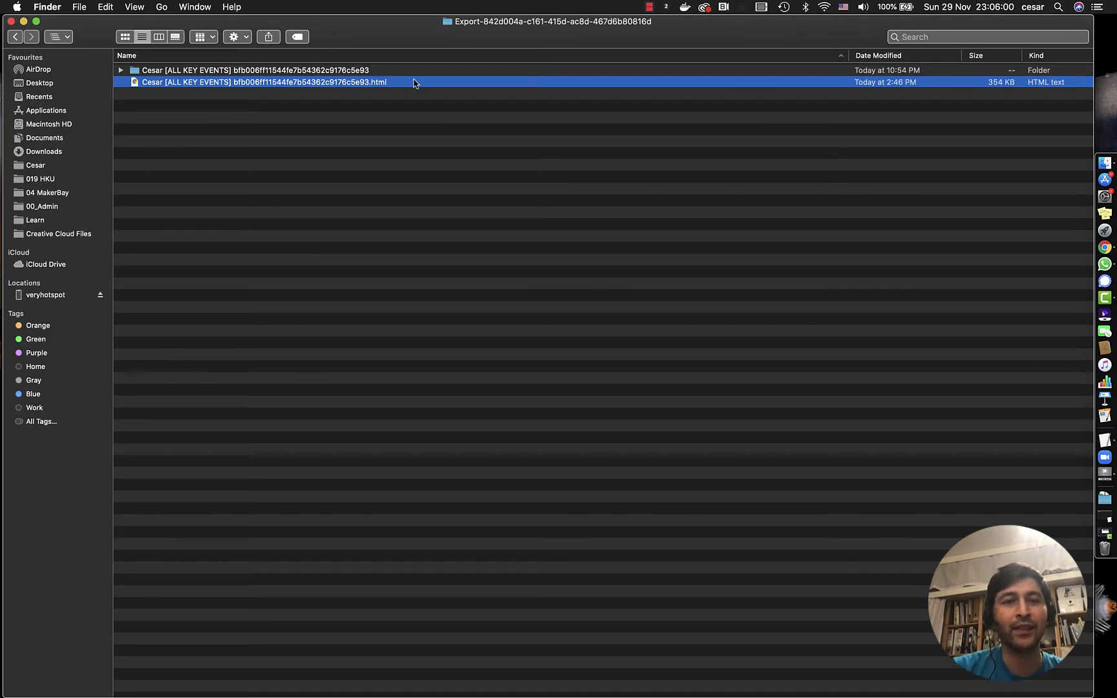
{"action": "left_click", "coordinate": [121, 70]}
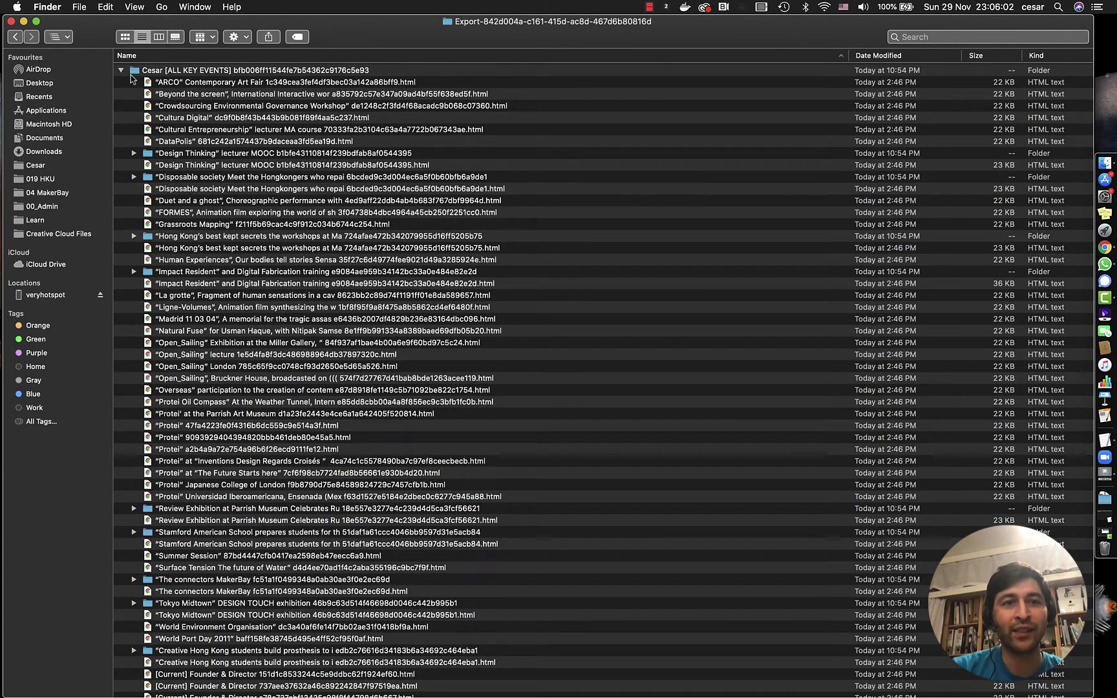
{"action": "scroll", "coordinate": [190, 188], "scroll_direction": "down", "scroll_amount": 7}
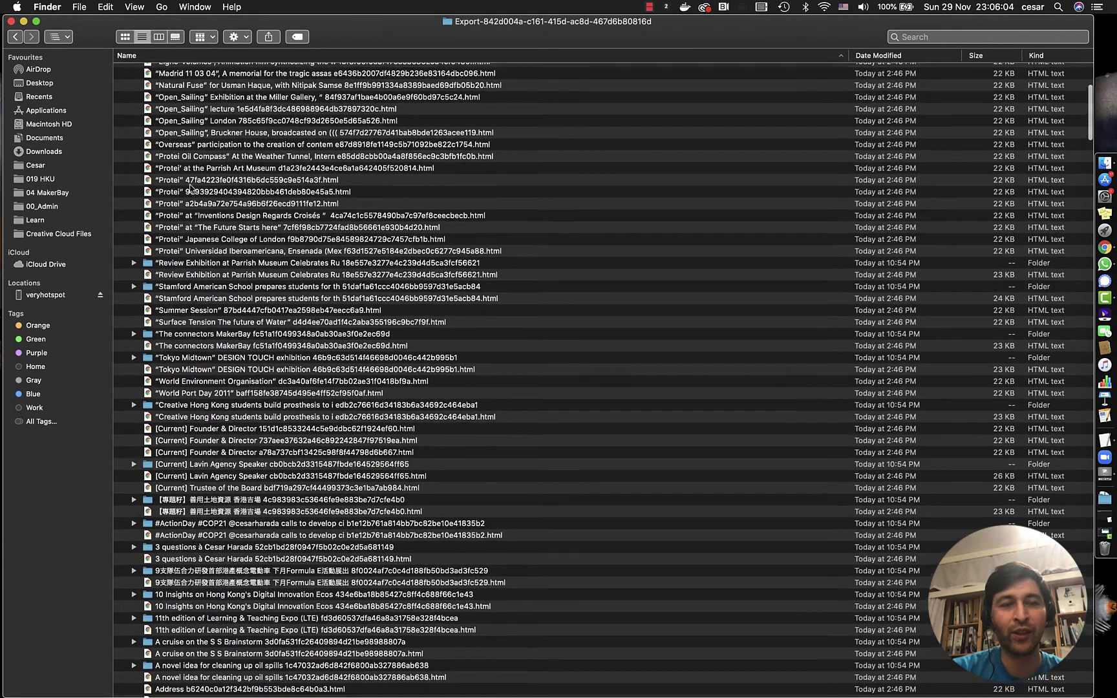
{"action": "scroll", "coordinate": [191, 187], "scroll_direction": "up", "scroll_amount": 7}
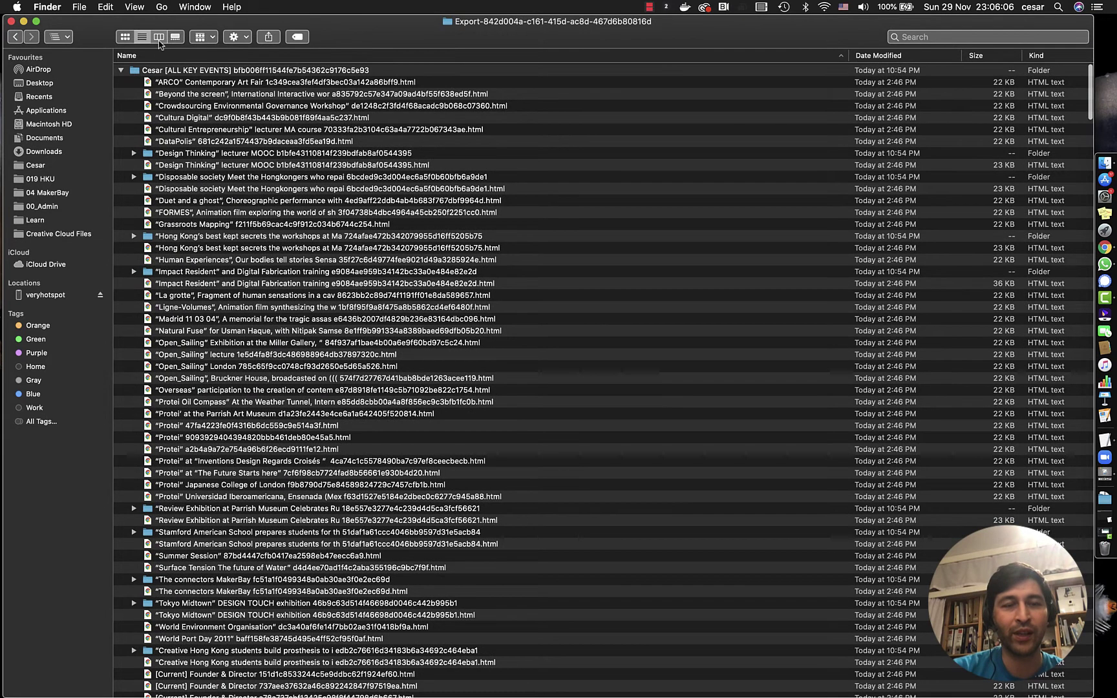
{"action": "left_click", "coordinate": [158, 37]}
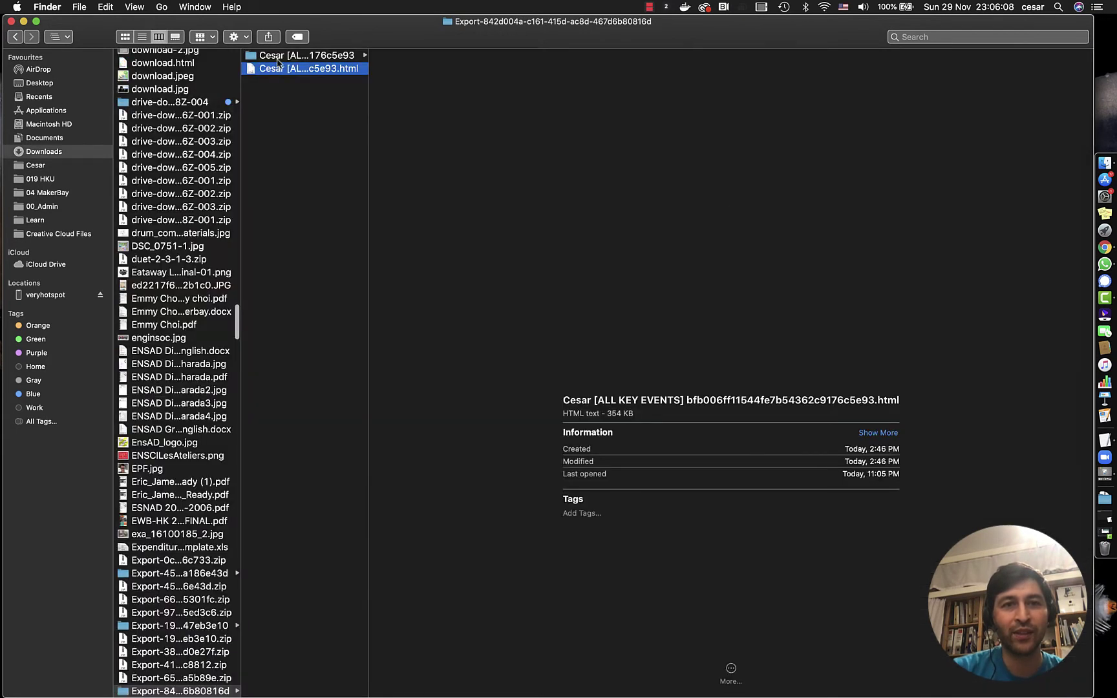
{"action": "left_click", "coordinate": [359, 55]}
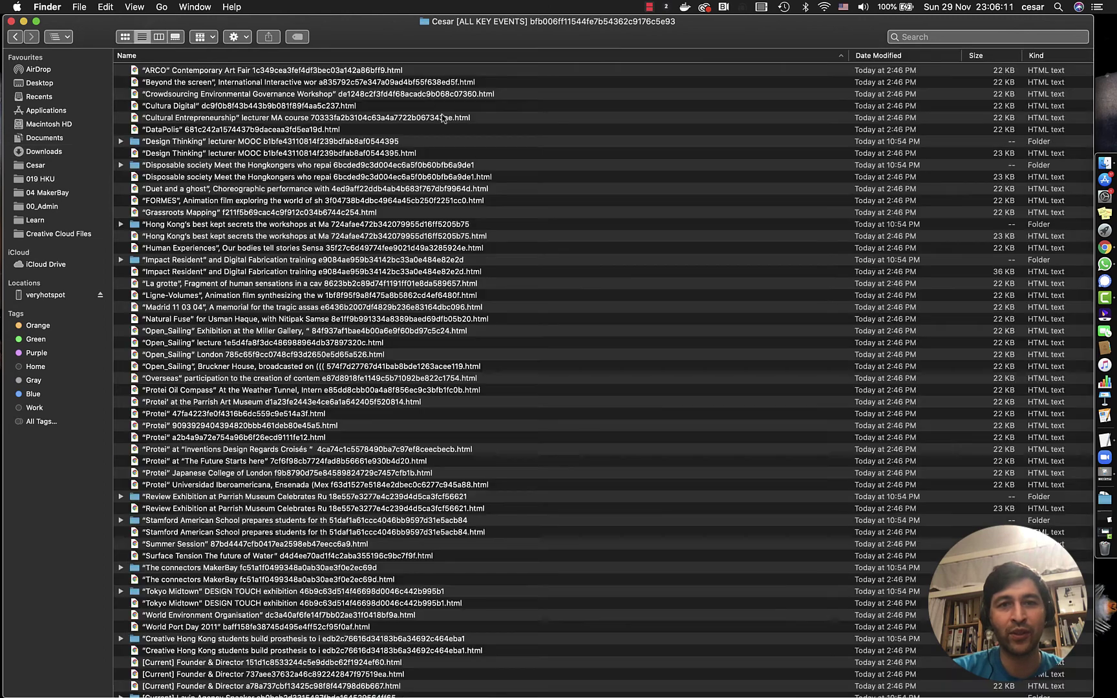
- Show the folder as a list sorted by Kind, folders first
{"action": "left_click", "coordinate": [142, 37]}
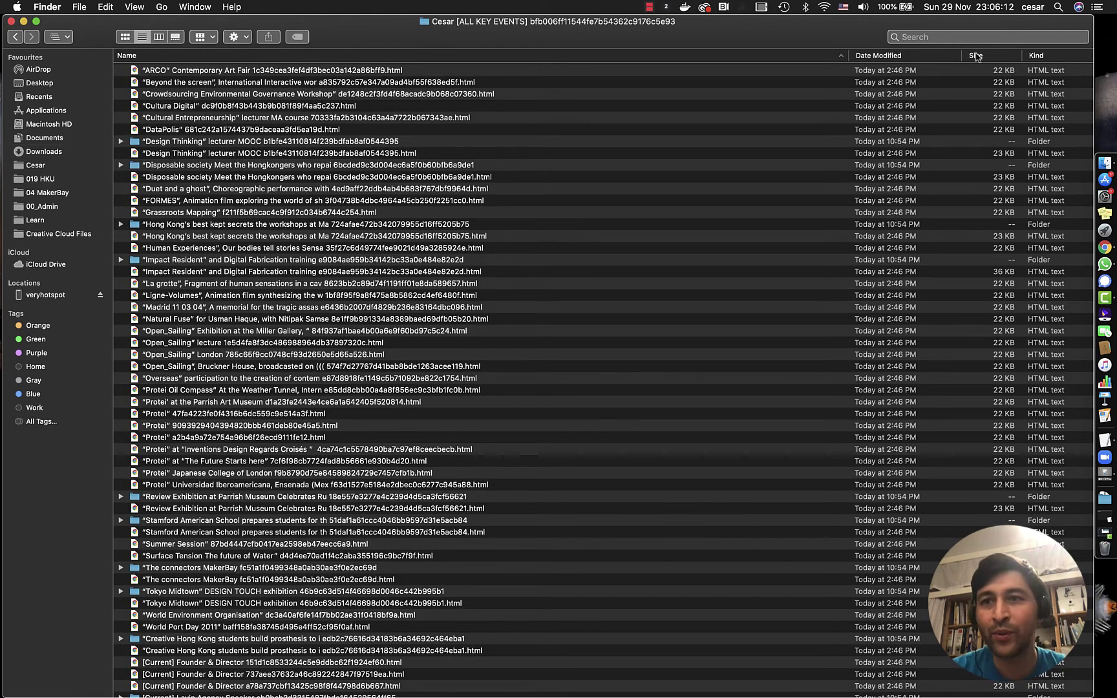
{"action": "left_click", "coordinate": [1040, 56]}
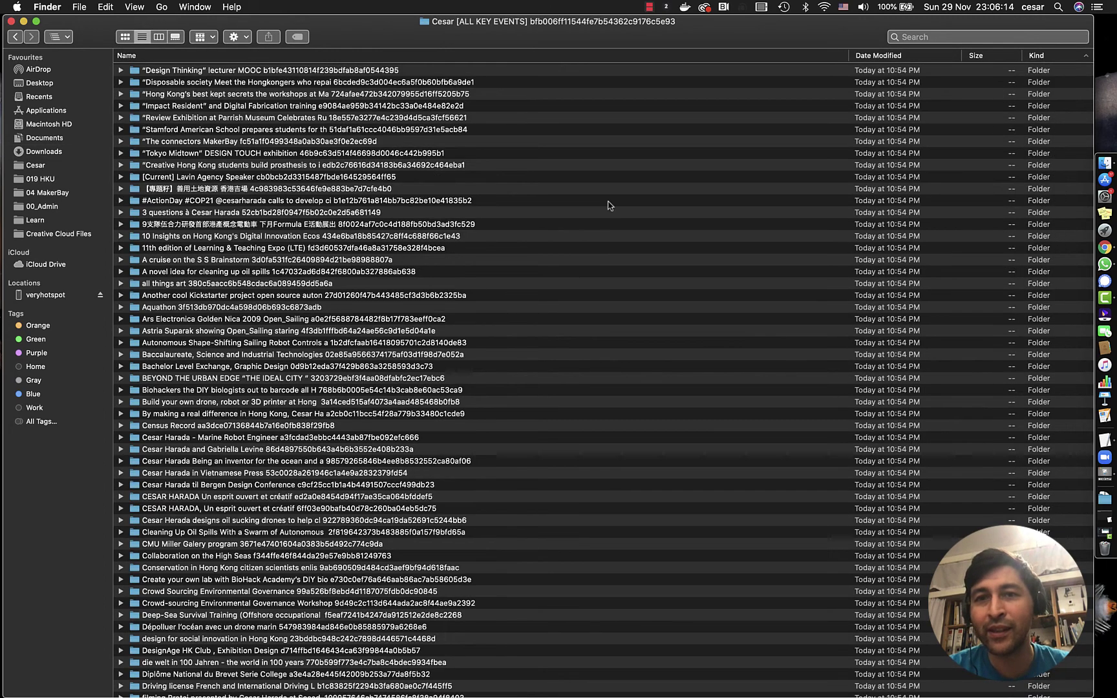
{"action": "scroll", "coordinate": [603, 207], "scroll_direction": "up", "scroll_amount": 1}
{"action": "scroll", "coordinate": [219, 134], "scroll_direction": "down", "scroll_amount": 10}
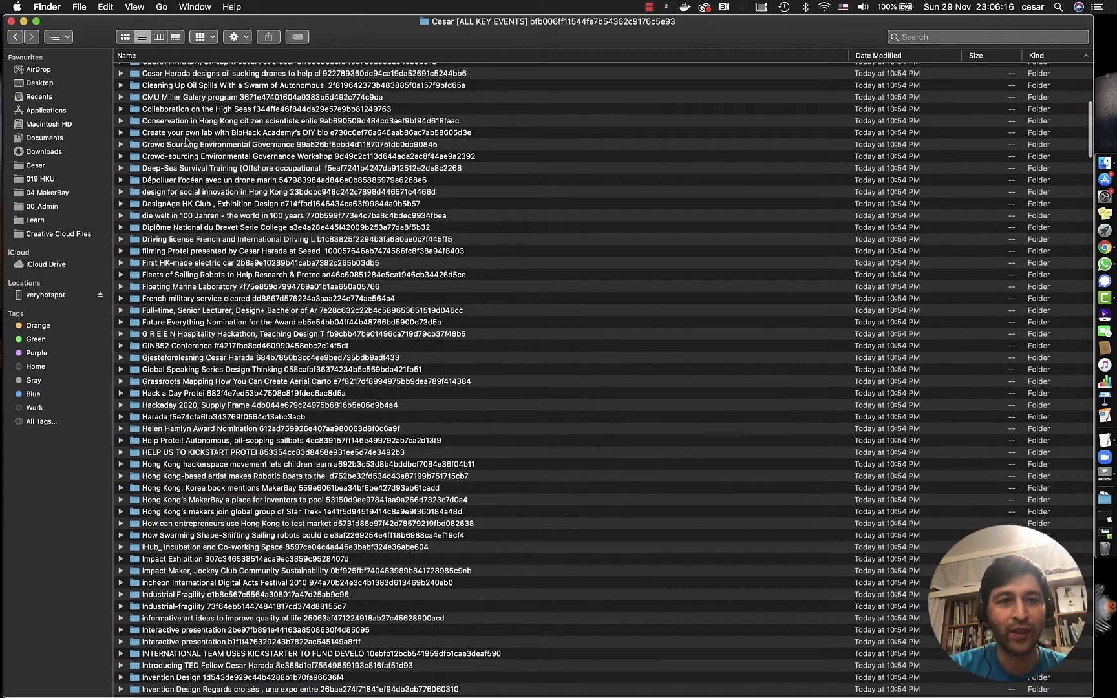
- Expand the Create your own lab folder and Quick Look Untitled 1.png and the following screenshots
{"action": "left_click", "coordinate": [121, 133]}
{"action": "left_click", "coordinate": [161, 145]}
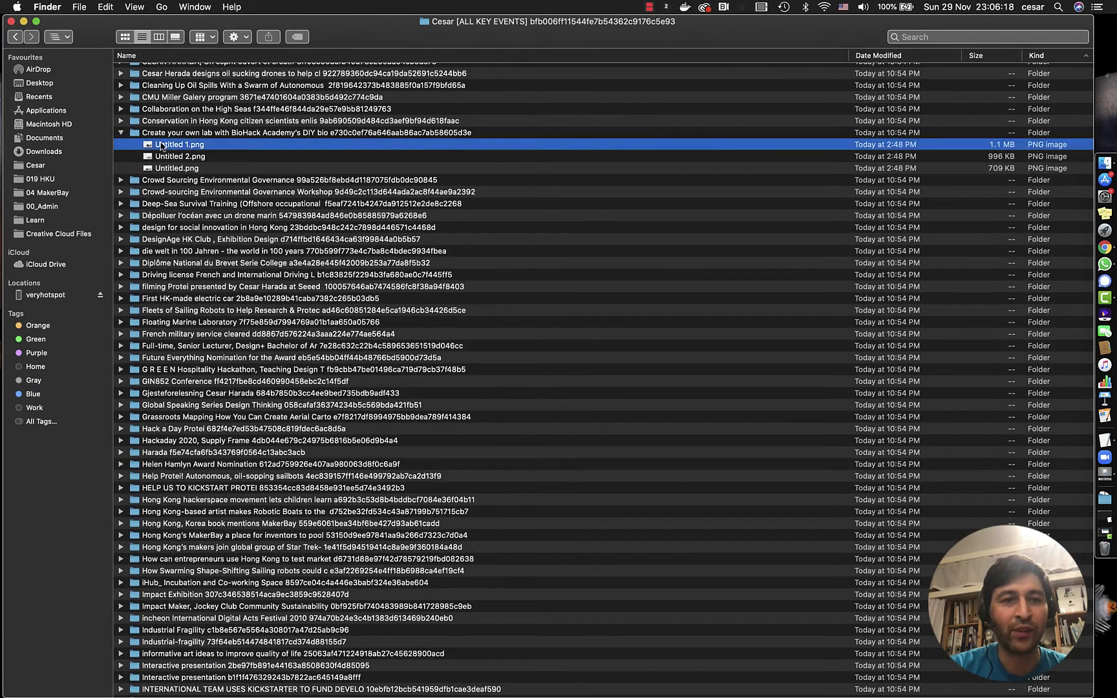
{"action": "key", "text": "space"}
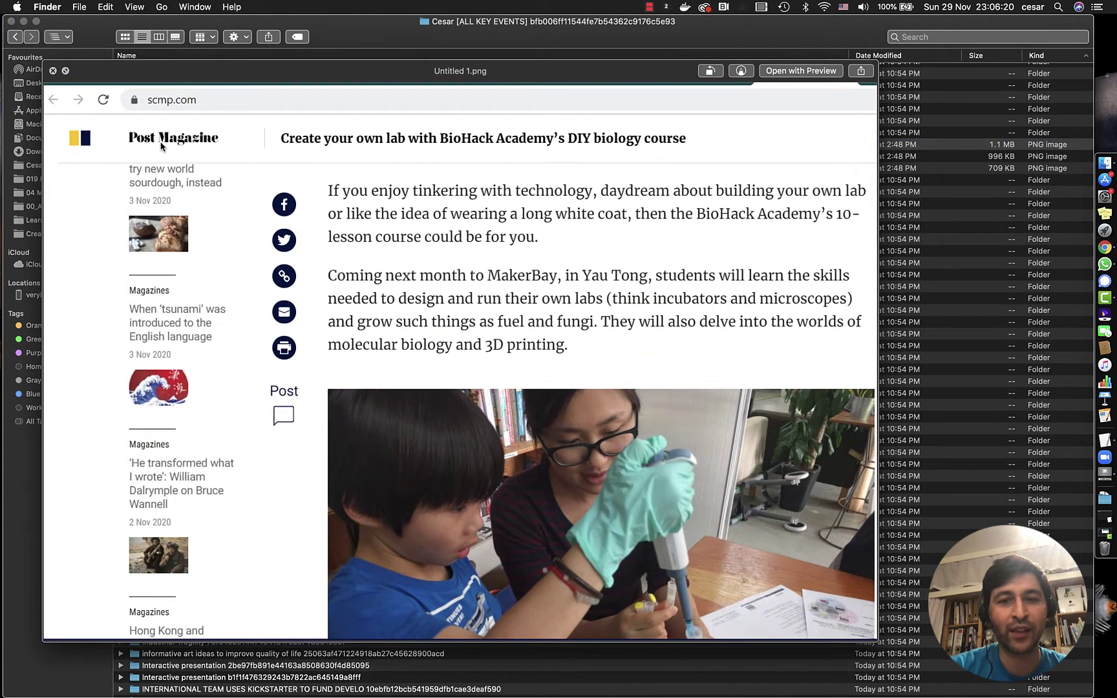
{"action": "key", "text": "Down"}
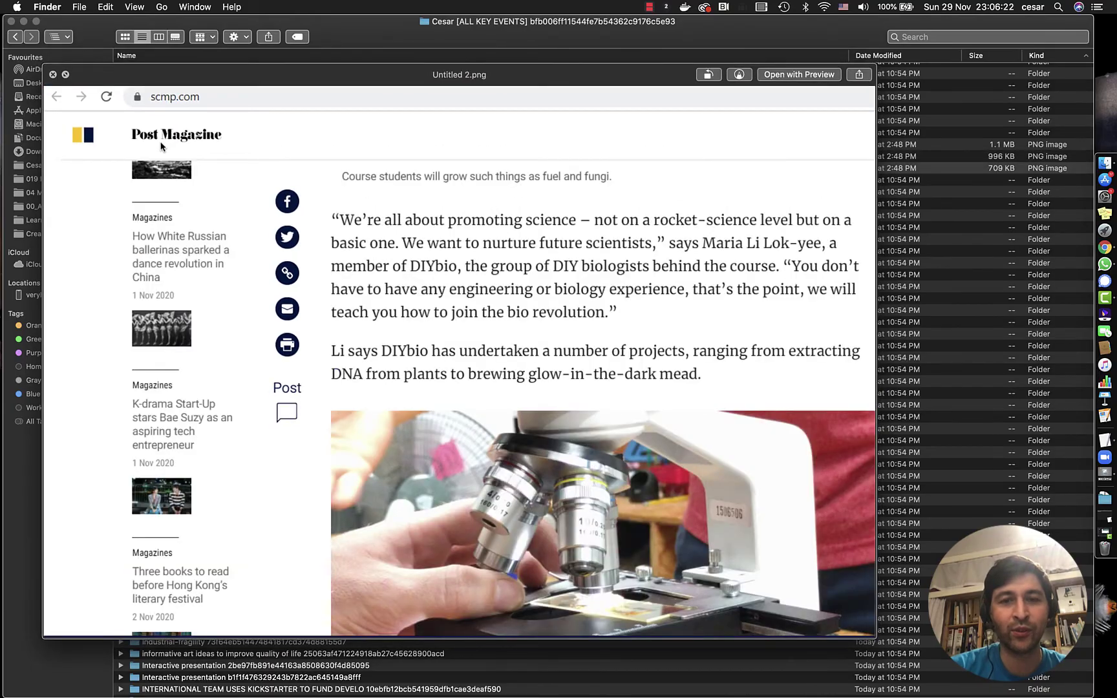
{"action": "key", "text": "Down"}
{"action": "key", "text": "space"}
{"action": "scroll", "coordinate": [249, 266], "scroll_direction": "down", "scroll_amount": 15}
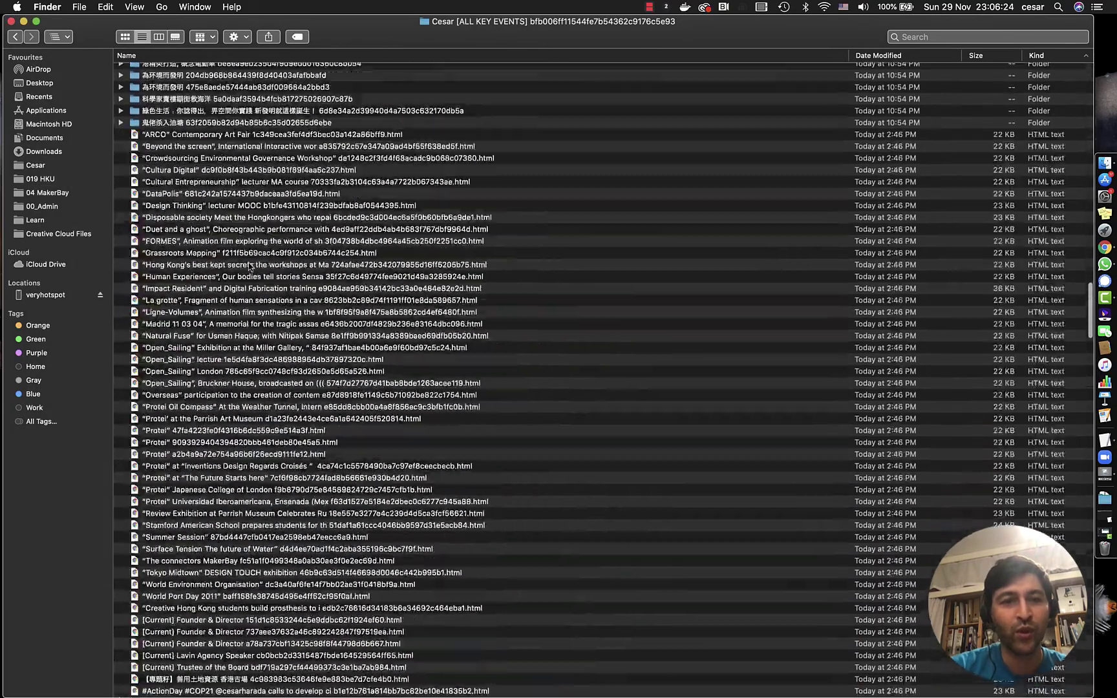
- Open the exported Protei Oil Compass page in Chrome, close it, and return to Finder
{"action": "scroll", "coordinate": [250, 265], "scroll_direction": "down", "scroll_amount": 5}
{"action": "left_click", "coordinate": [205, 248]}
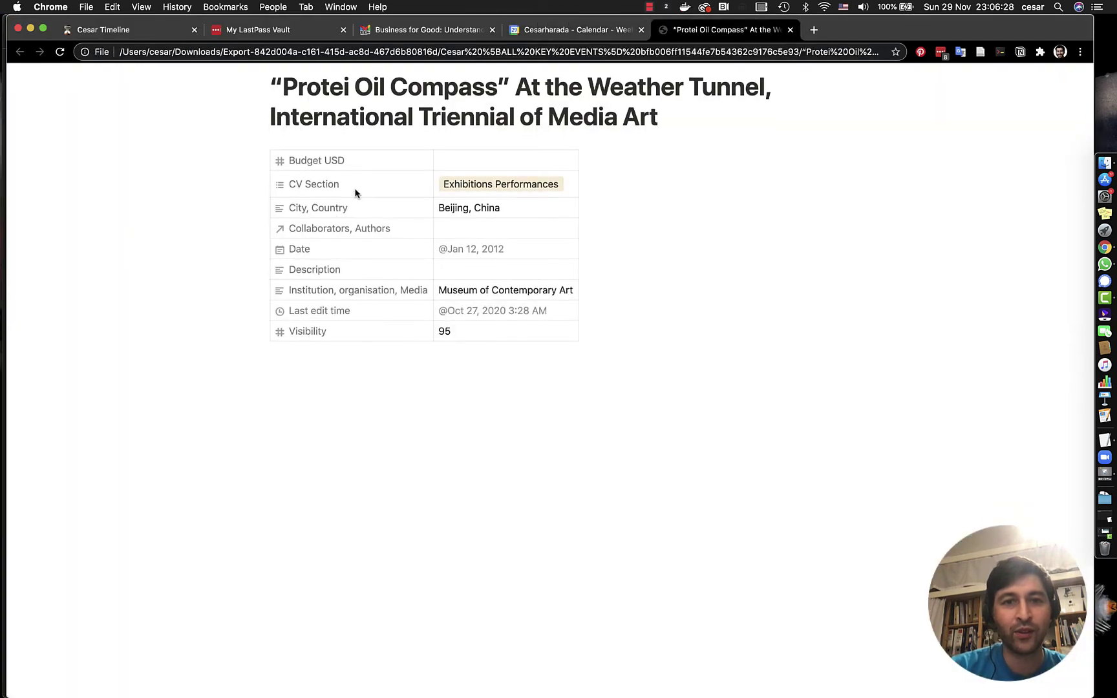
{"action": "key", "text": "super+w"}
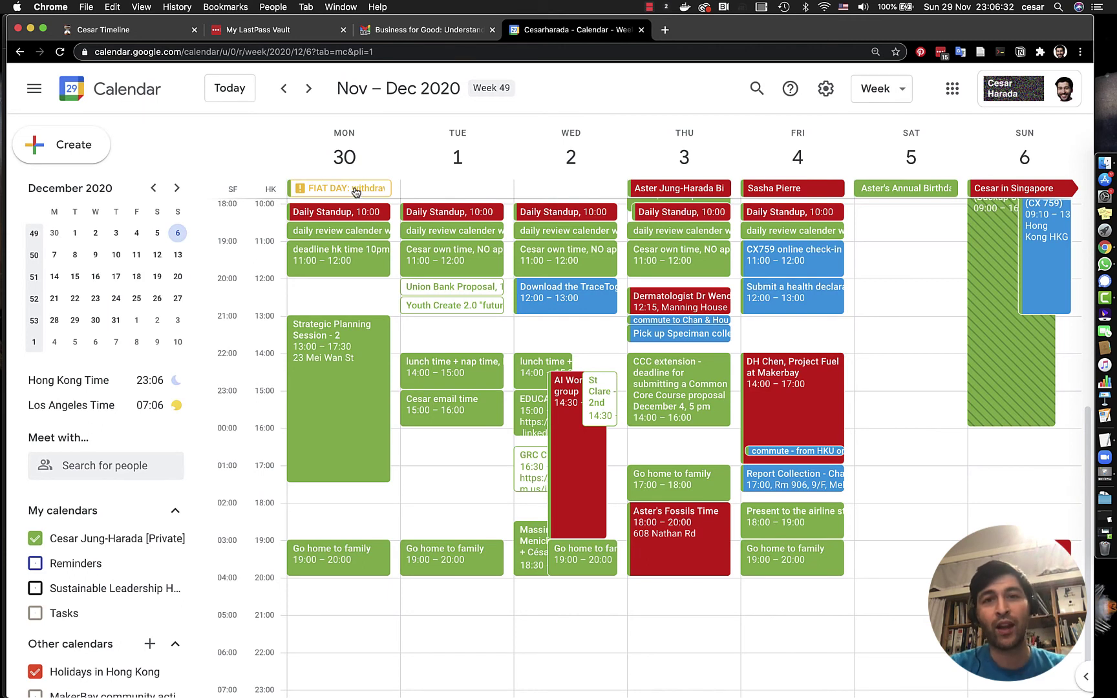
{"action": "key", "text": "super+Tab"}
- Navigate up to the Export-842d004a folder via the title-bar path menu and expand and collapse Cesar [ALL KEY EVENTS]
{"action": "scroll", "coordinate": [308, 121], "scroll_direction": "up", "scroll_amount": 5}
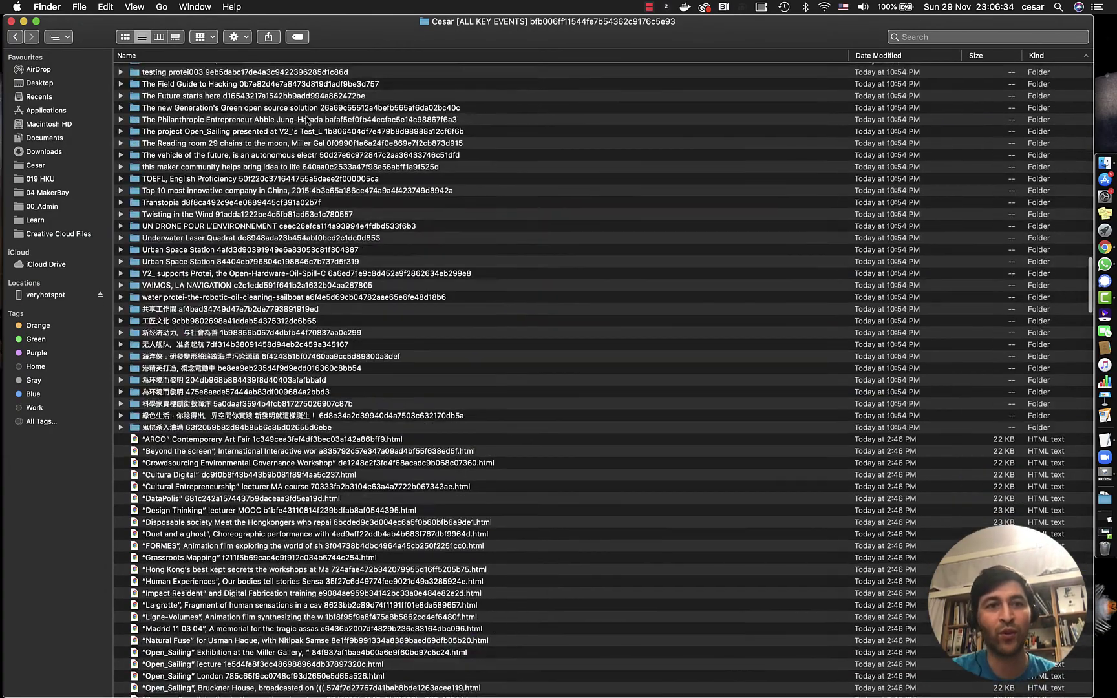
{"action": "scroll", "coordinate": [308, 121], "scroll_direction": "up", "scroll_amount": 10}
{"action": "scroll", "coordinate": [173, 105], "scroll_direction": "up", "scroll_amount": 15}
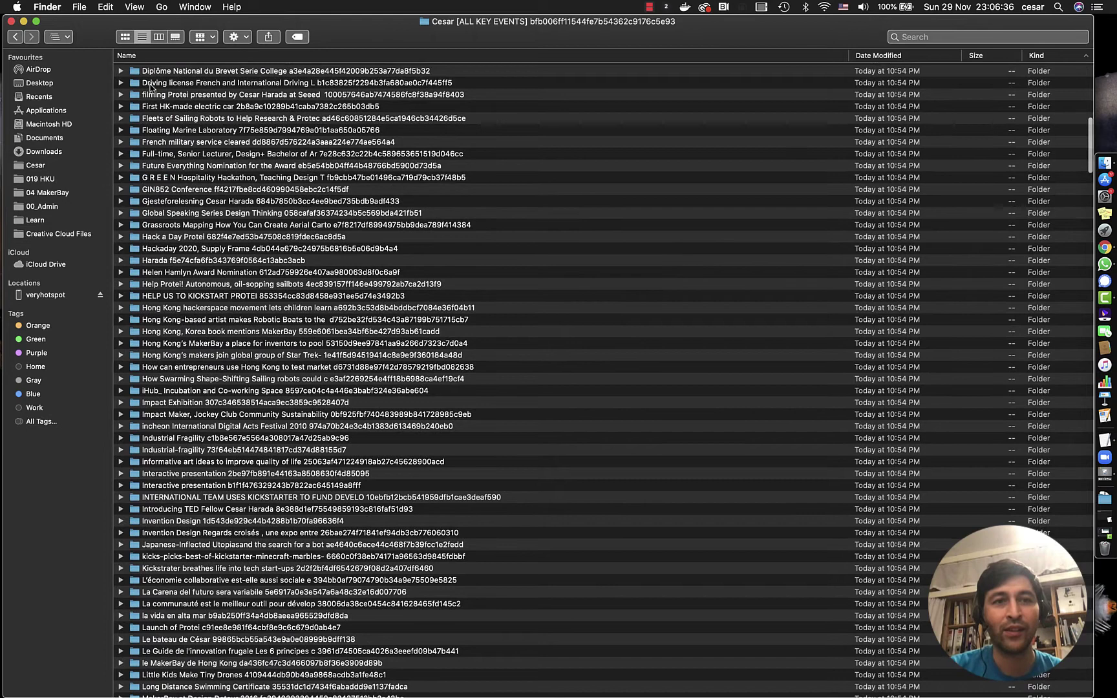
{"action": "scroll", "coordinate": [150, 87], "scroll_direction": "up", "scroll_amount": 15}
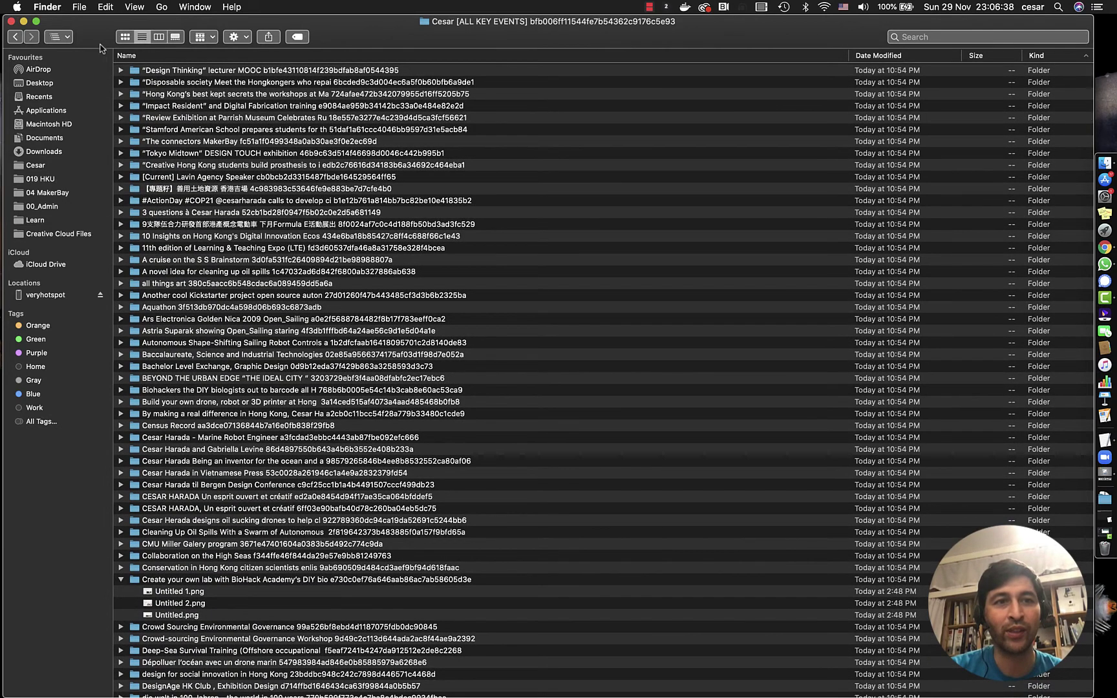
{"action": "left_click", "coordinate": [57, 37]}
{"action": "left_click", "coordinate": [73, 66]}
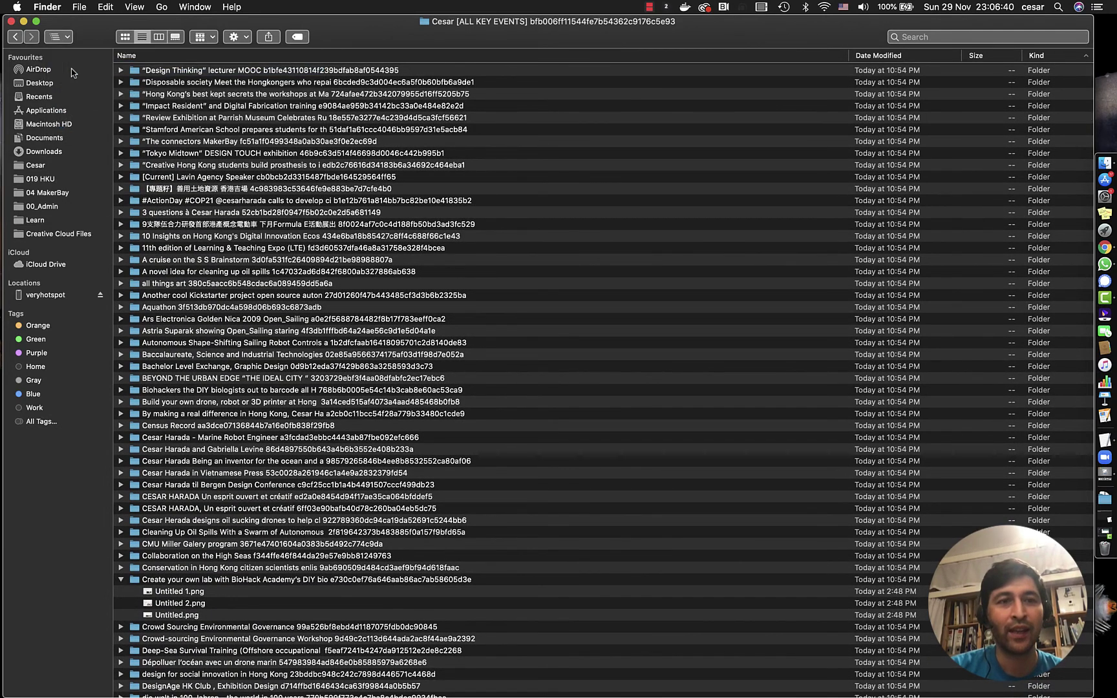
{"action": "left_click", "coordinate": [121, 70]}
{"action": "left_click", "coordinate": [121, 71]}
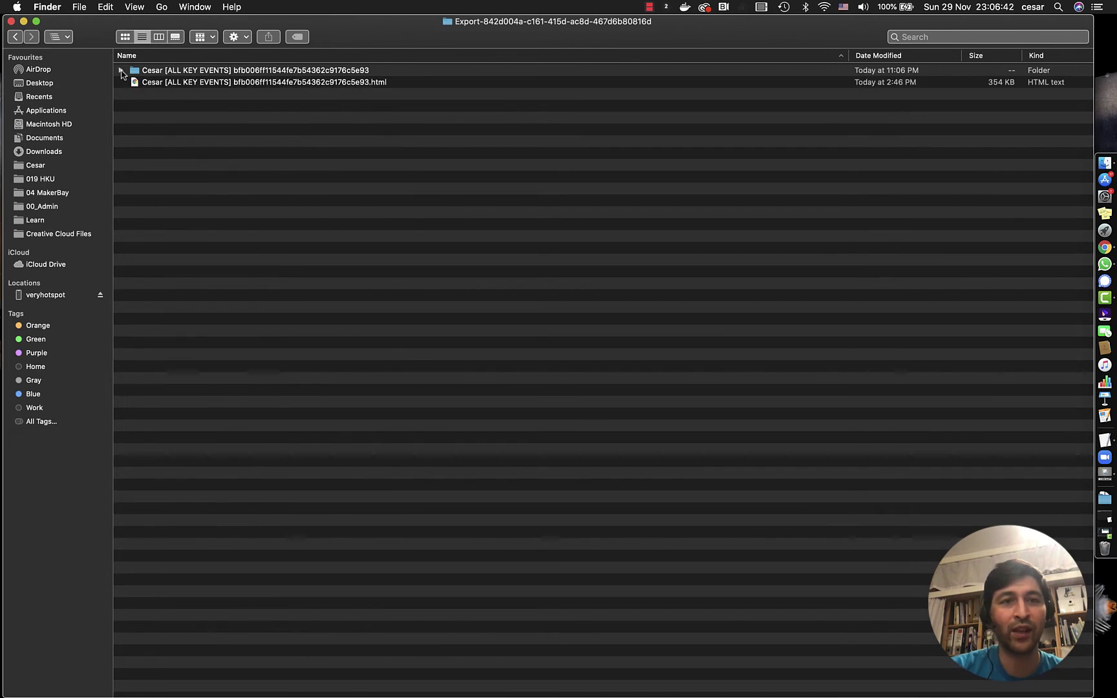